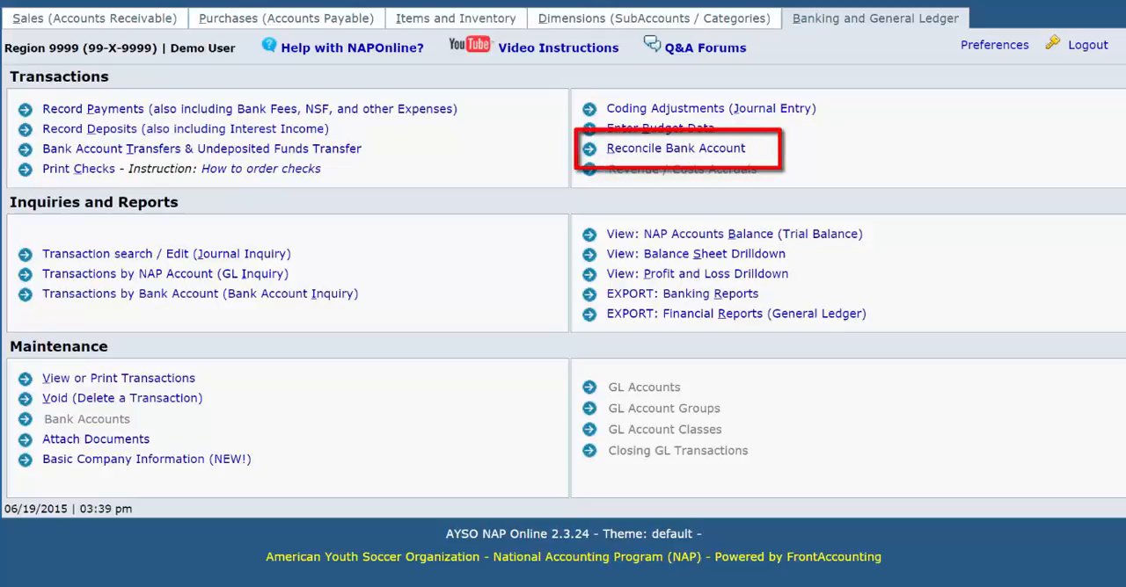
Open the bank account reconciliation and set the reconcile date to 03/31/2015 for a new reconciliation
left_click(656, 151)
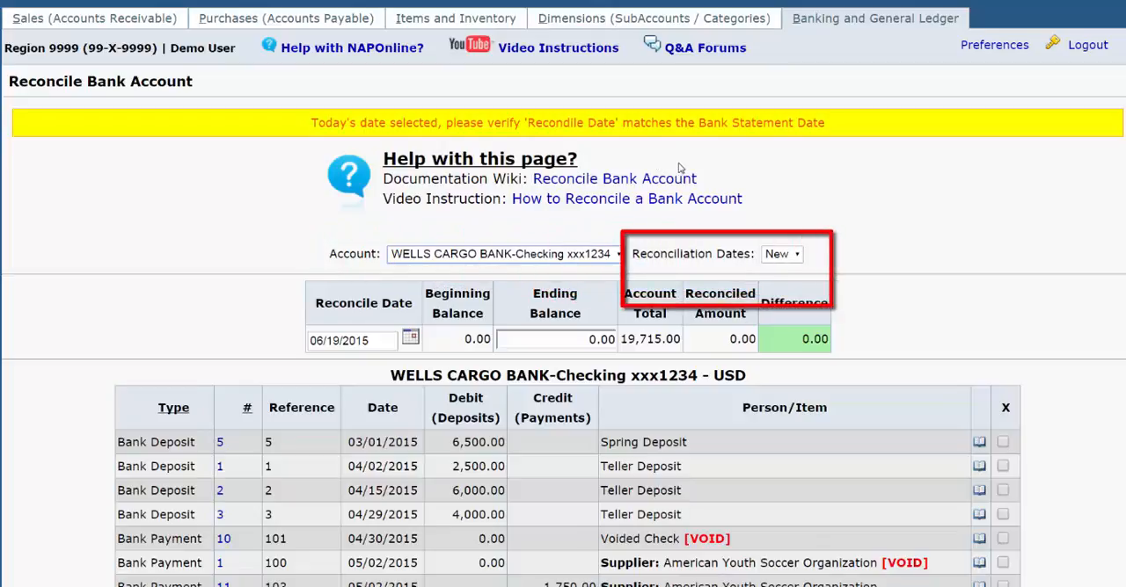
left_click(797, 255)
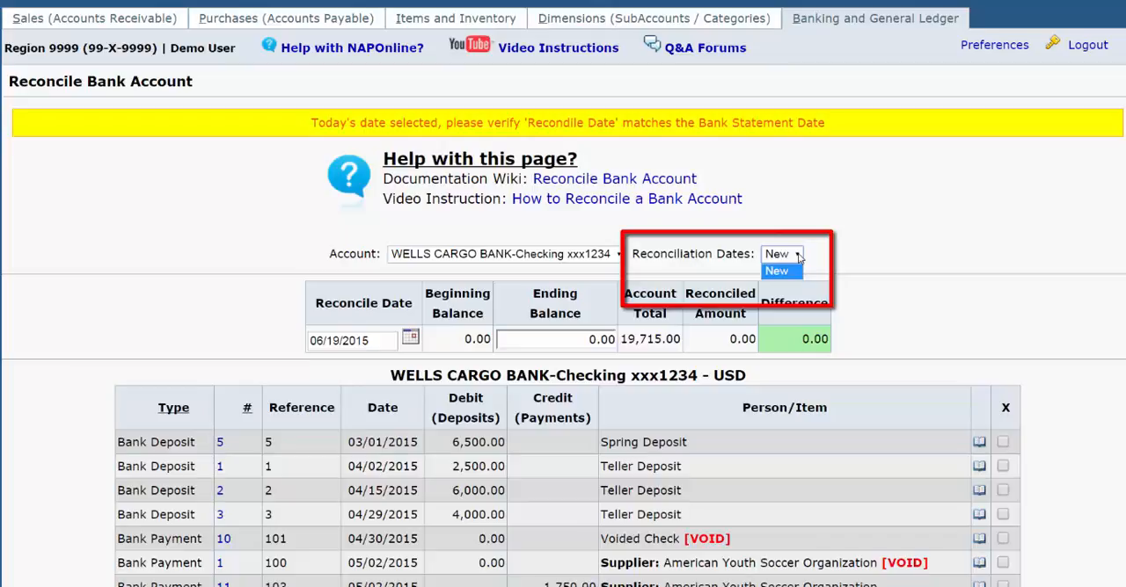
left_click(799, 256)
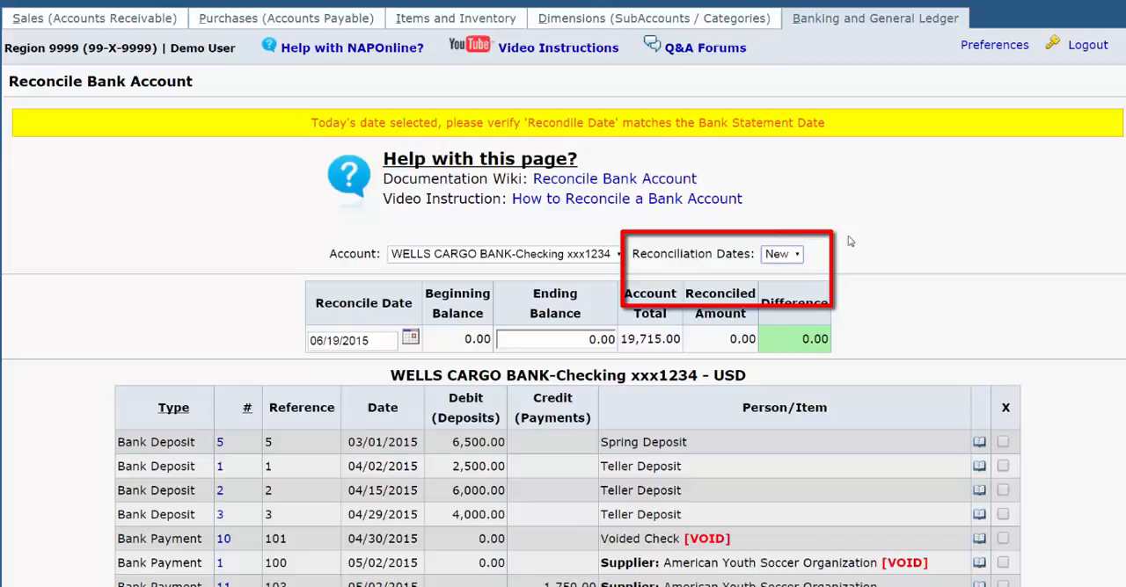
scroll(810, 240, "down", 3)
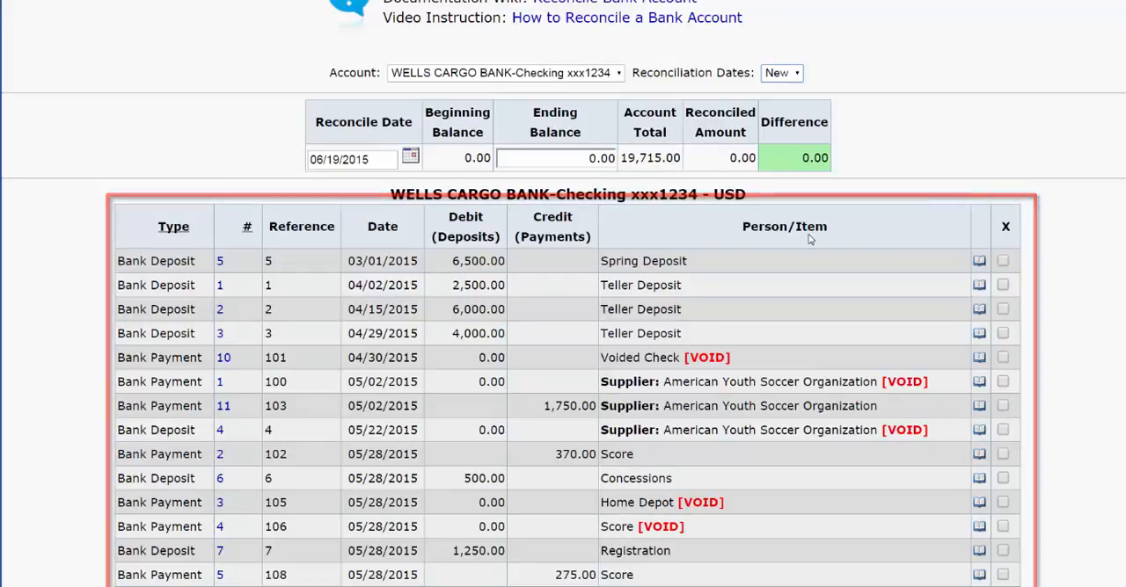
left_click(387, 157)
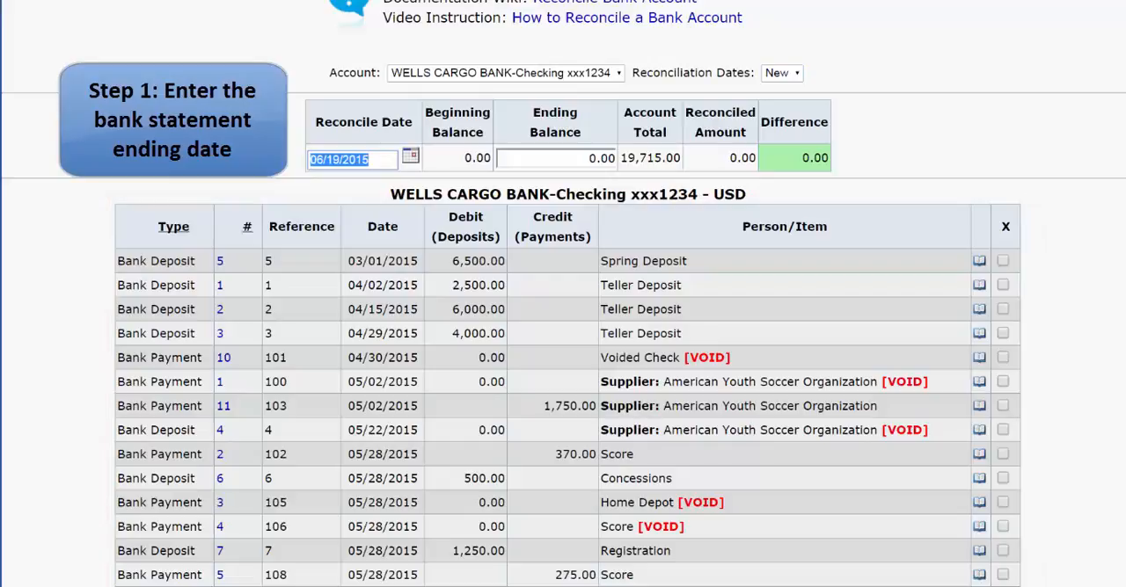
type("3/")
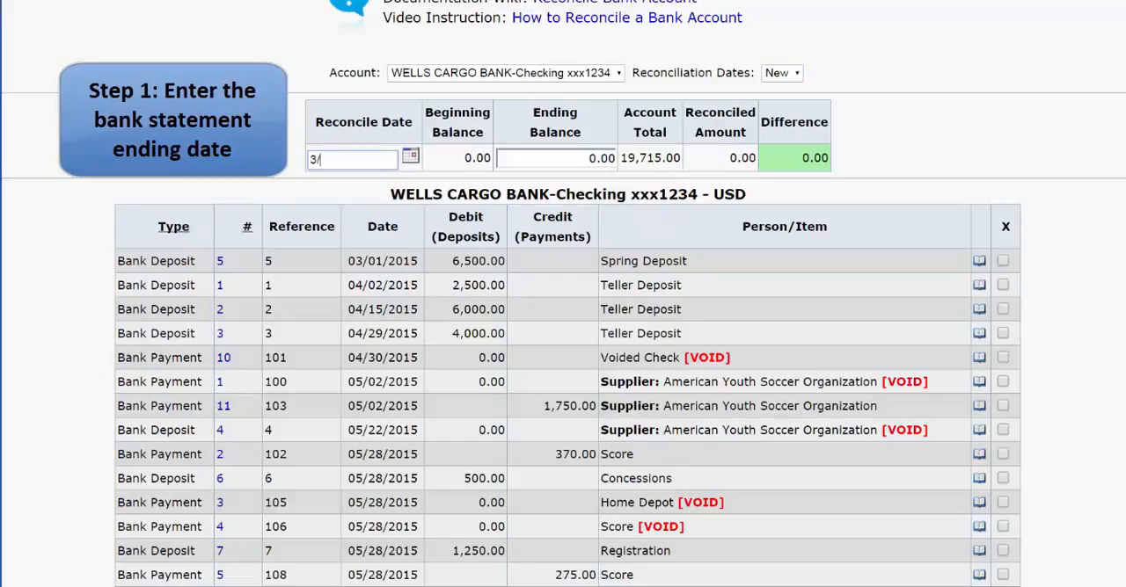
type("31/15")
key("Tab")
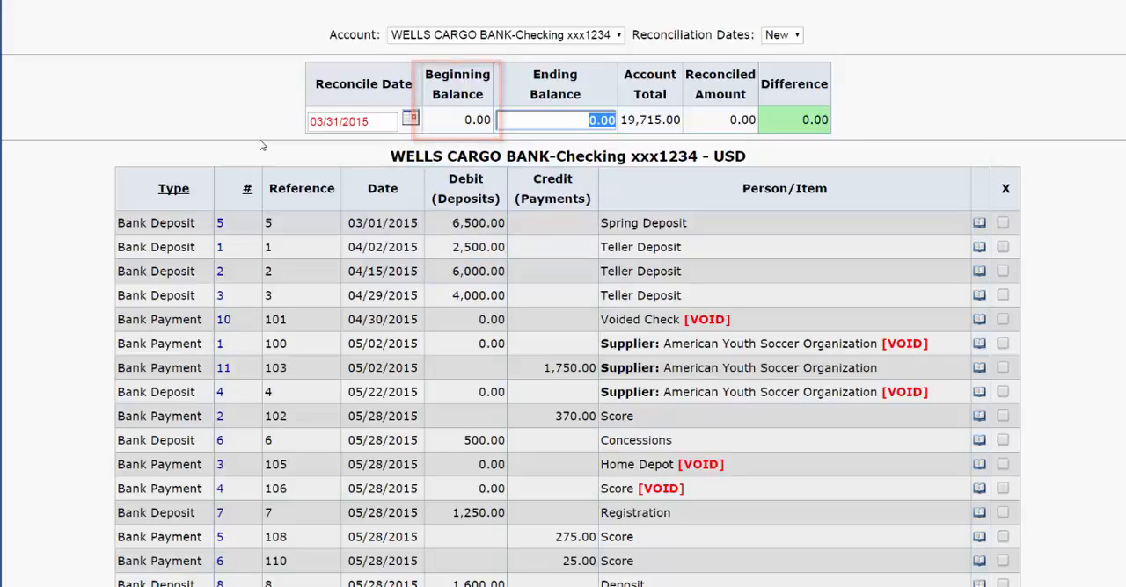
Set the ending balance to 6,500.00 and mark the 03/01/2015 Spring Deposit as reconciled
type("6500")
key("Tab")
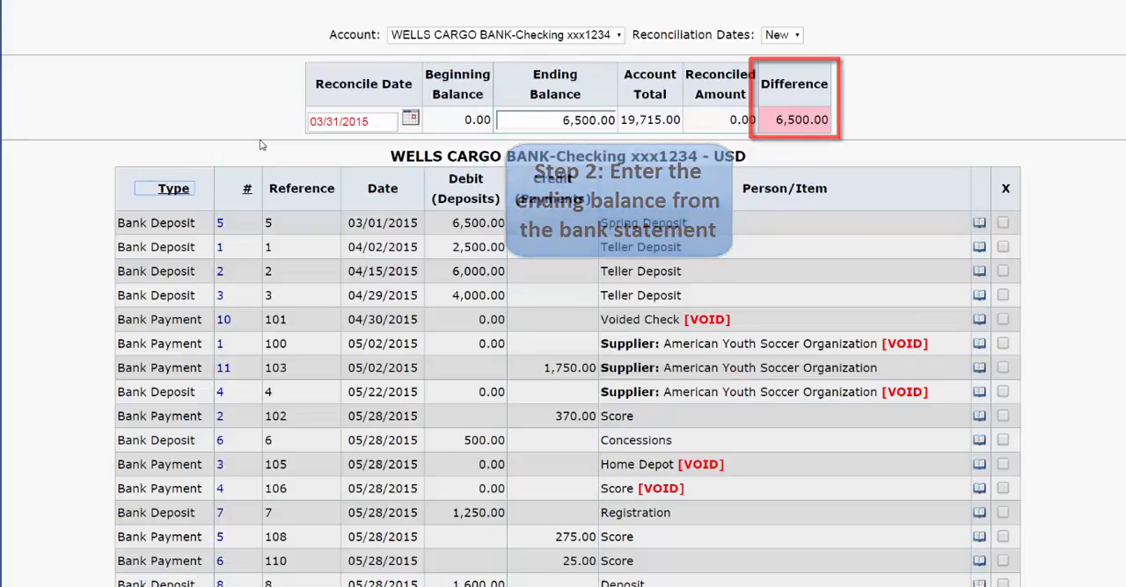
left_click(1003, 224)
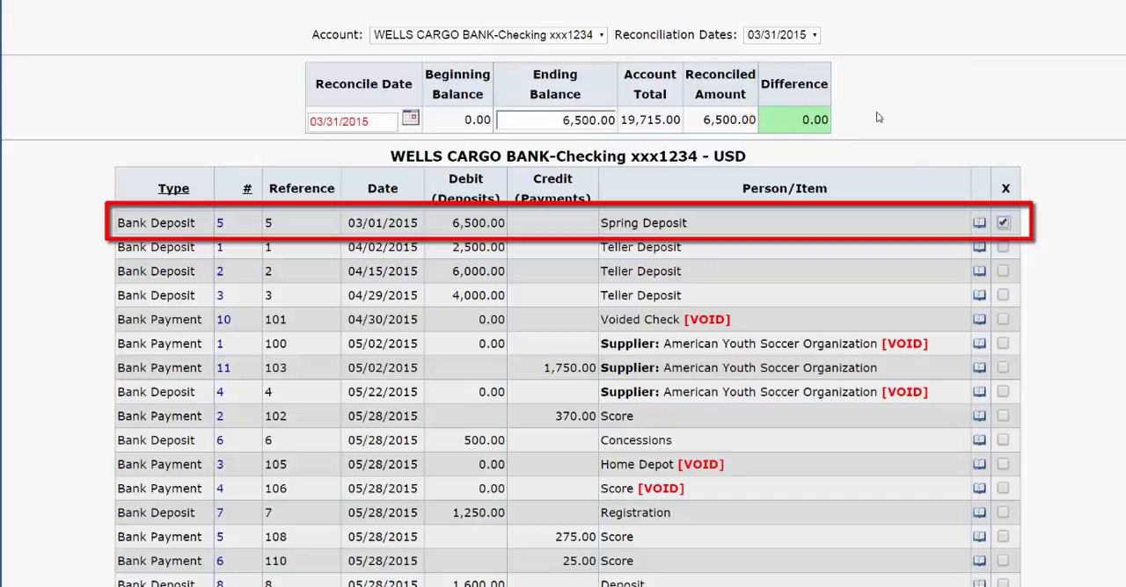
Check the list of reconciliation dates and complete the 03/31/2015 reconciliation
scroll(847, 76, "up", 1)
left_click(817, 96)
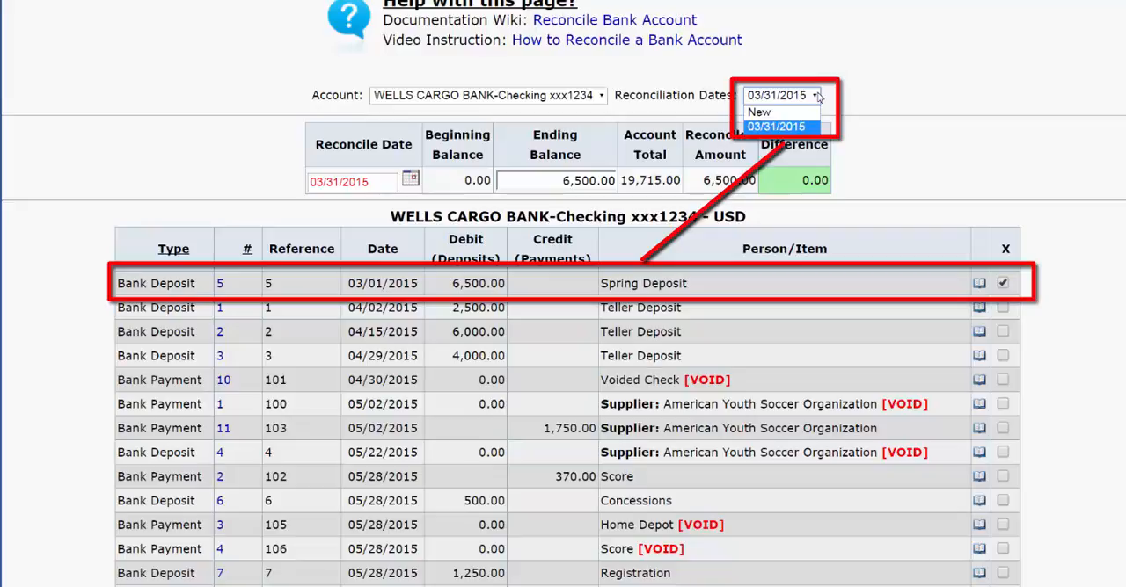
left_click(817, 96)
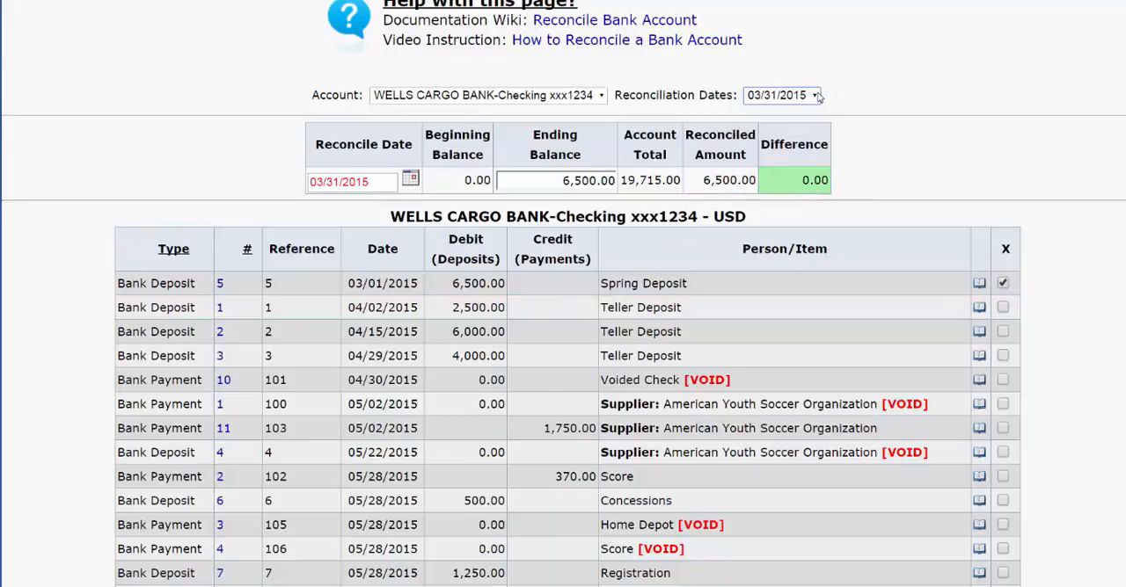
scroll(817, 96, "down", 5)
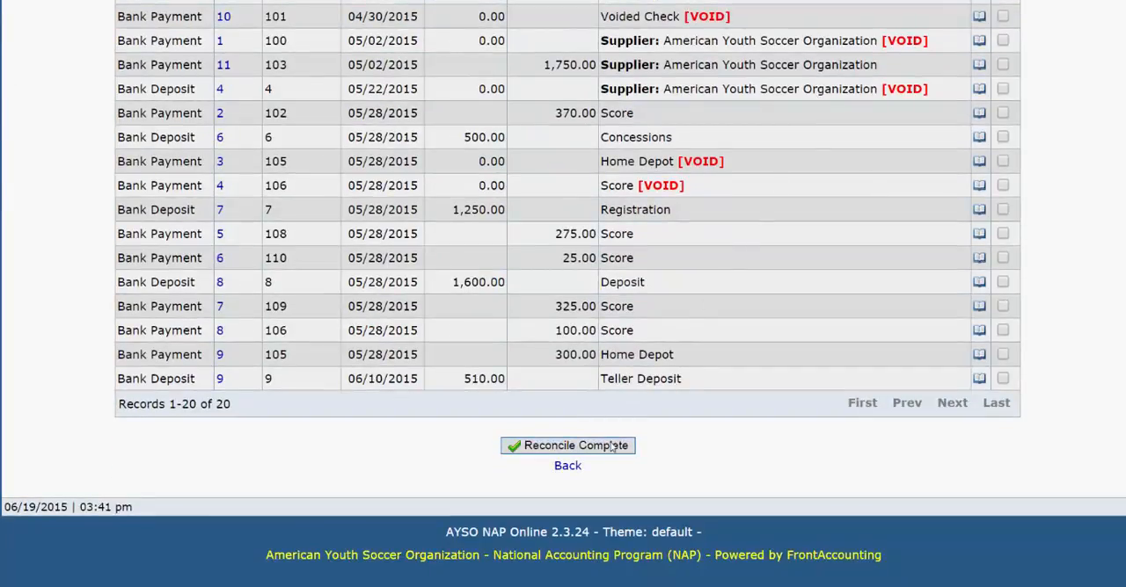
left_click(611, 447)
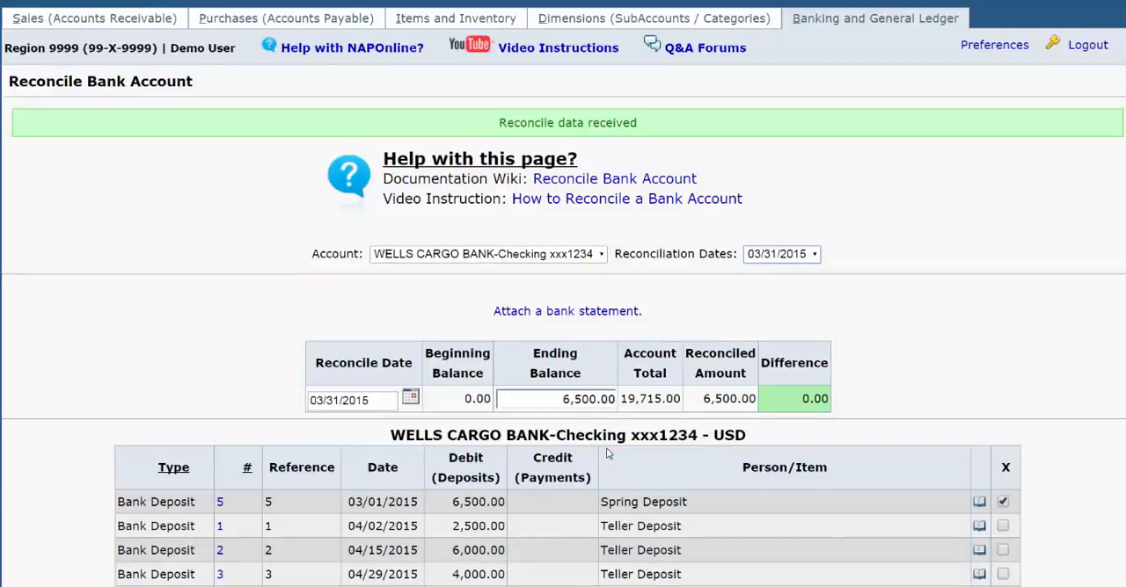
Attach MARCH BS.pdf to the 03/31/2015 reconciliation as a bank statement with the description March BS
left_click(568, 312)
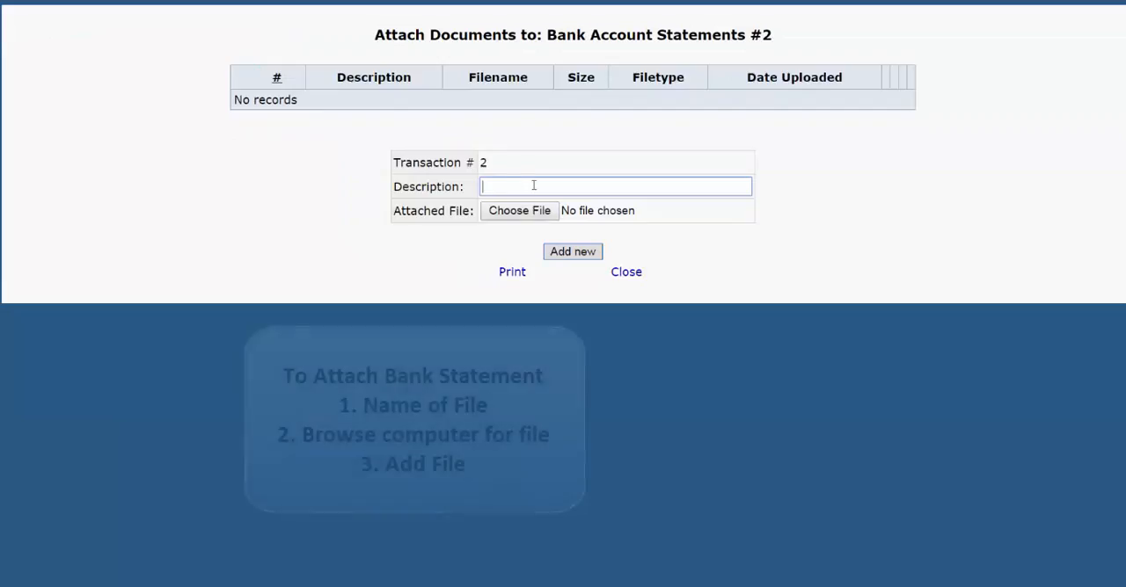
type("March BS")
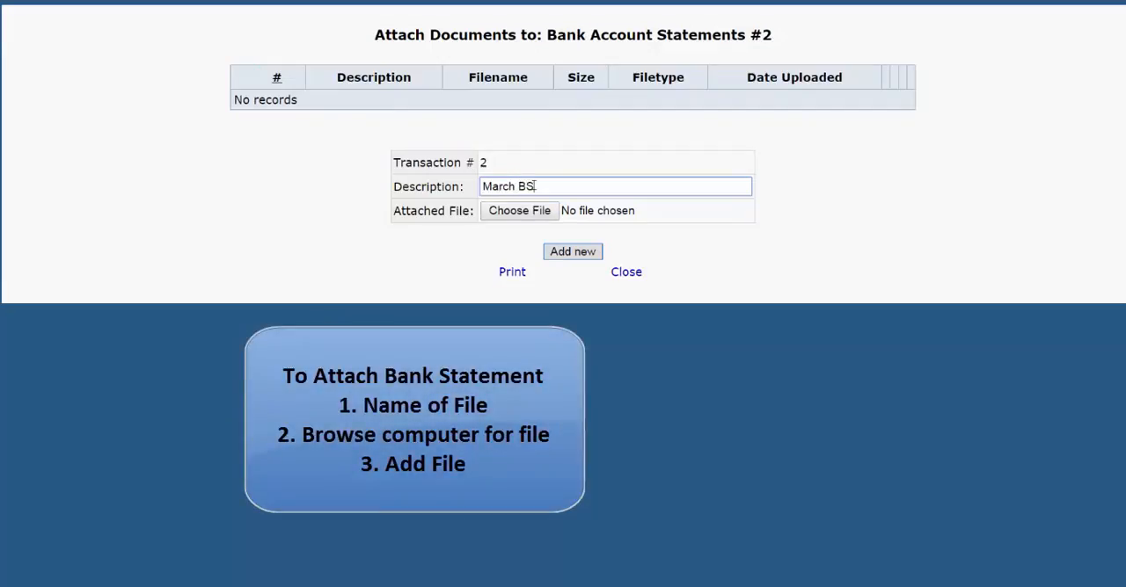
left_click(526, 211)
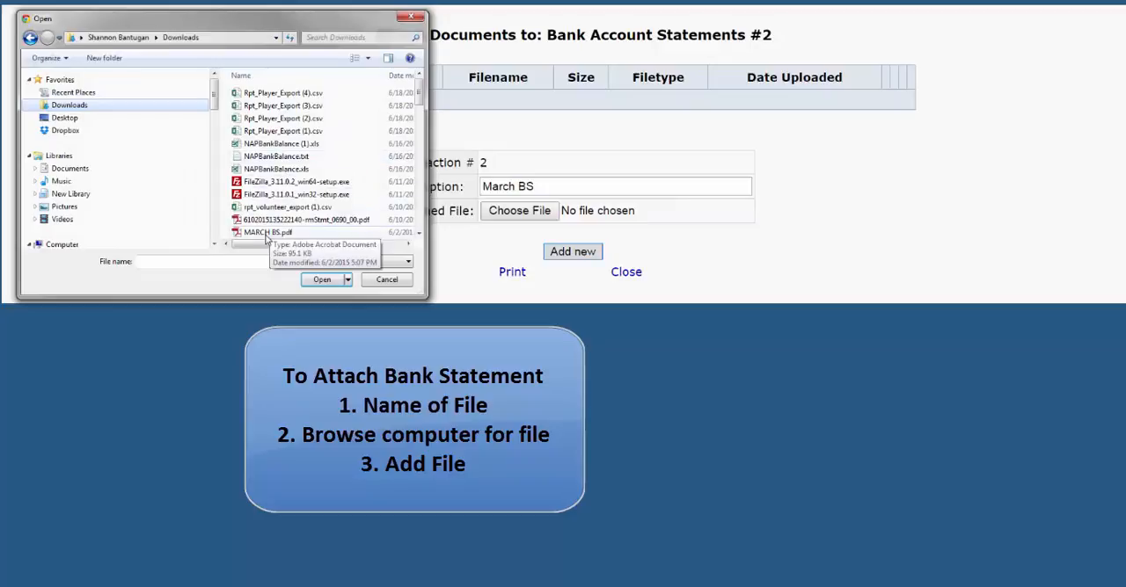
left_click(266, 232)
double_click(265, 233)
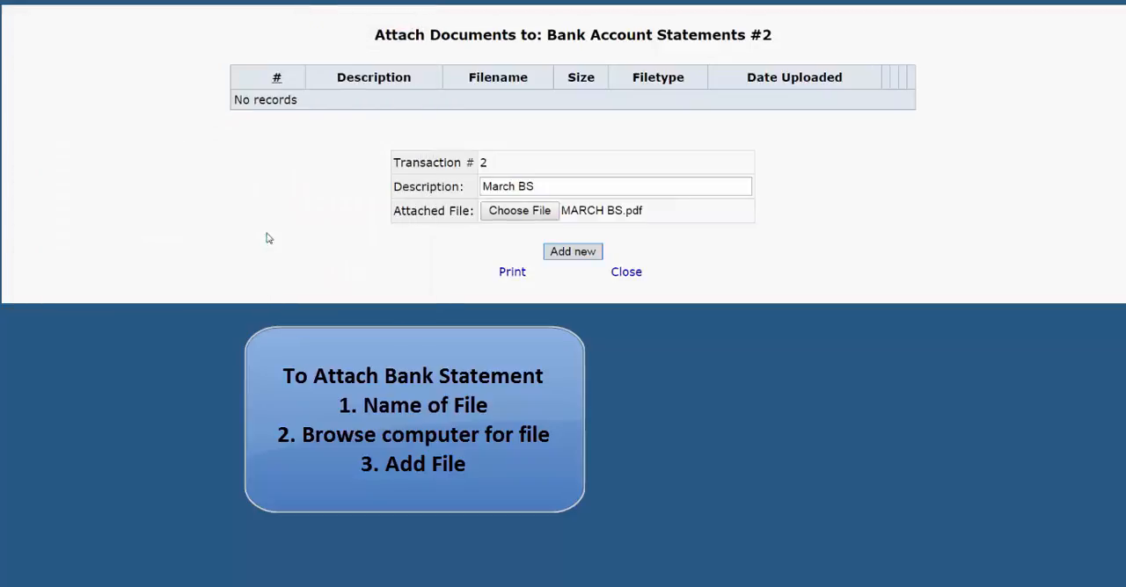
left_click(572, 252)
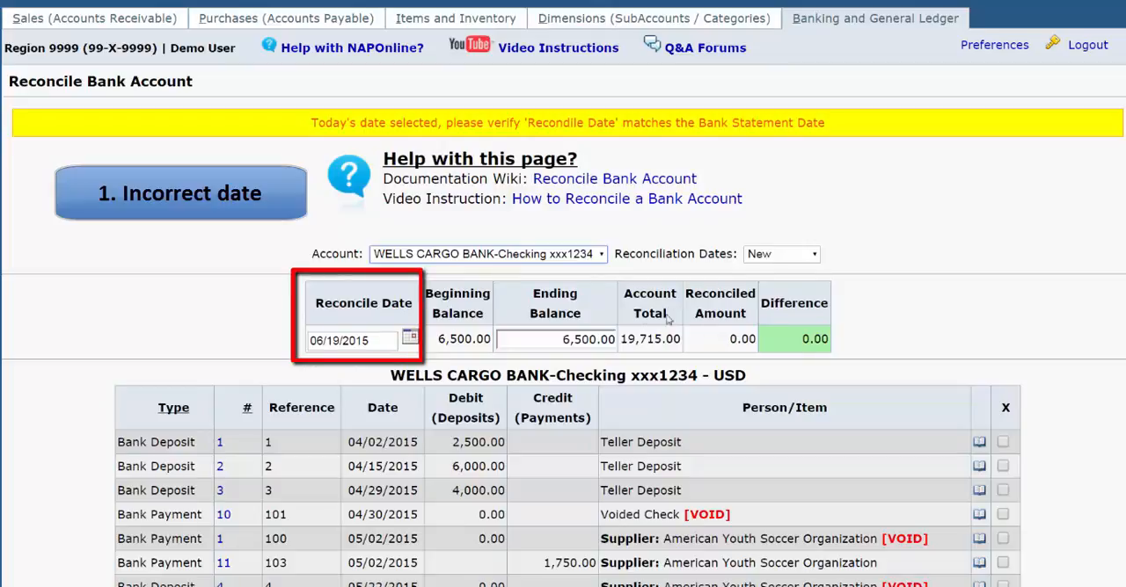
Set the ending balance to 19,000.00 and mark the three April Teller Deposits as reconciled under the 06/19/2015 date
left_click(584, 336)
type("19000")
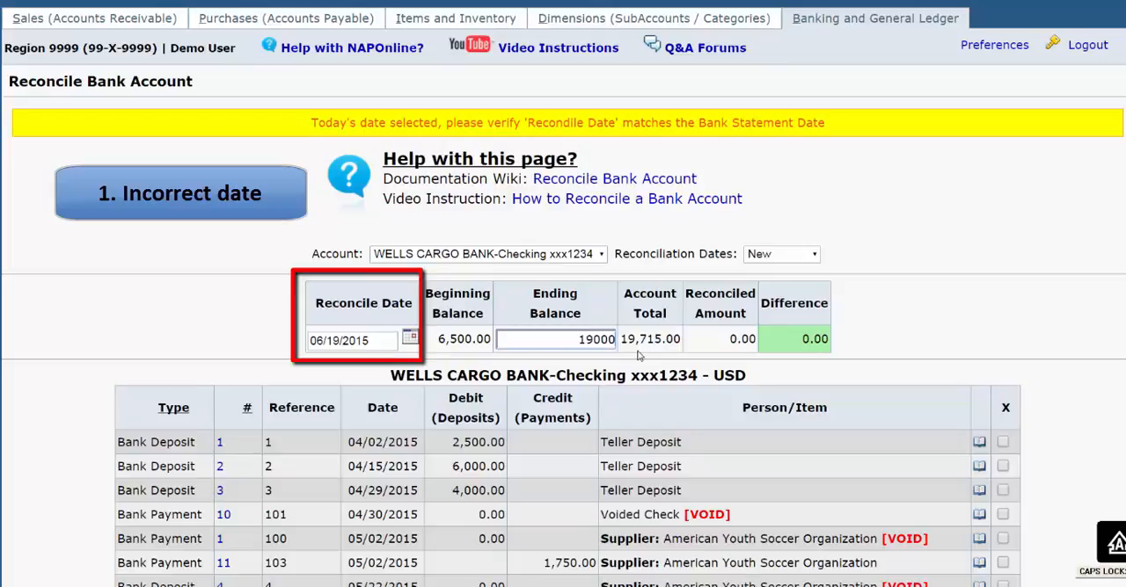
left_click(1002, 442)
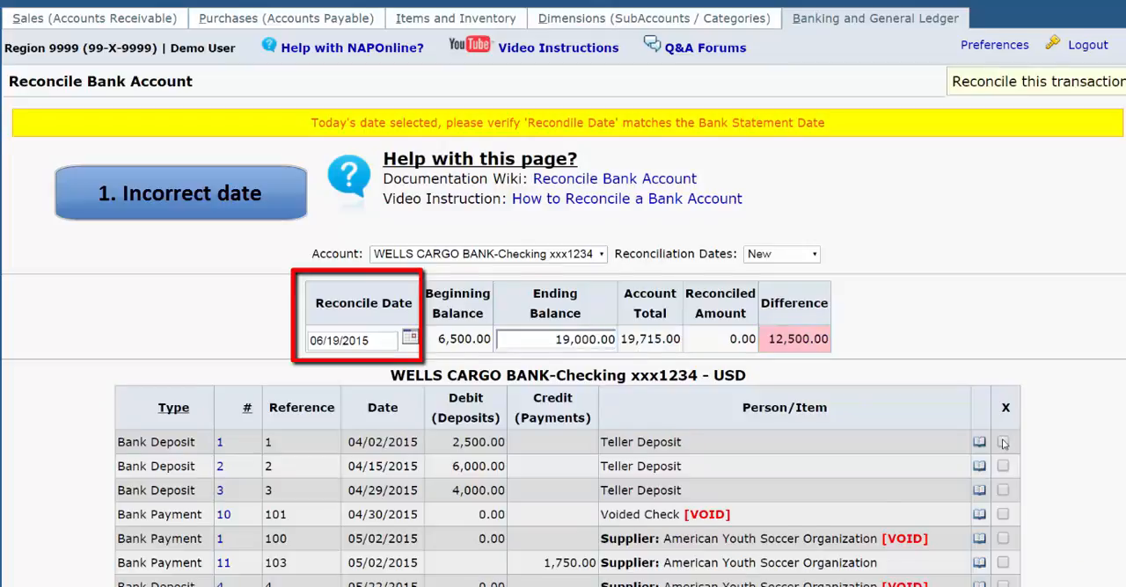
left_click(1003, 466)
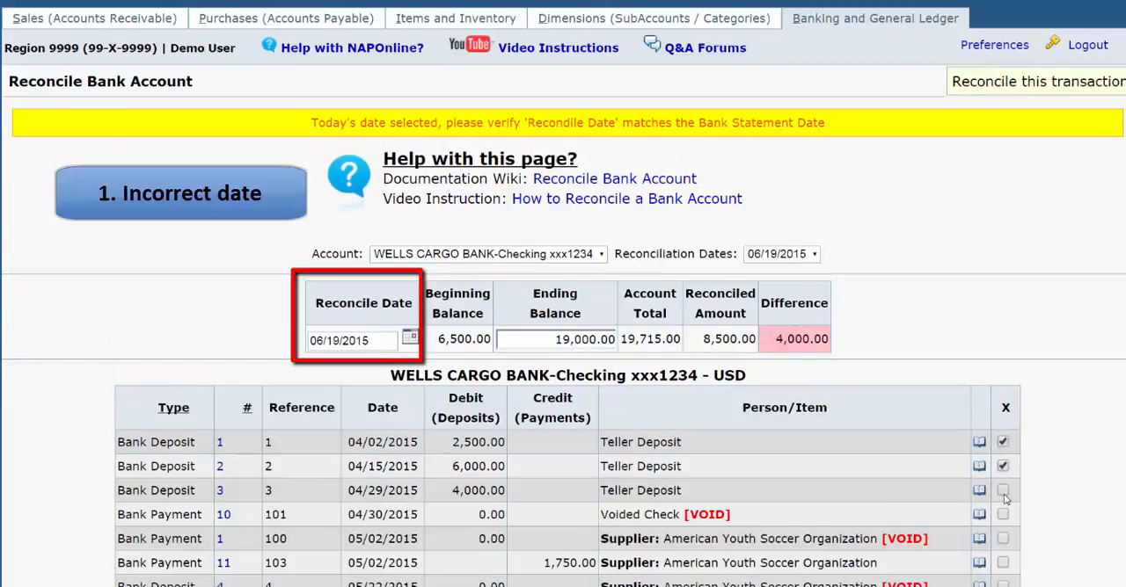
left_click(1002, 490)
Try to correct the 06/19/2015 reconciliation by changing its reconcile date to 04/30/2015
left_click(814, 256)
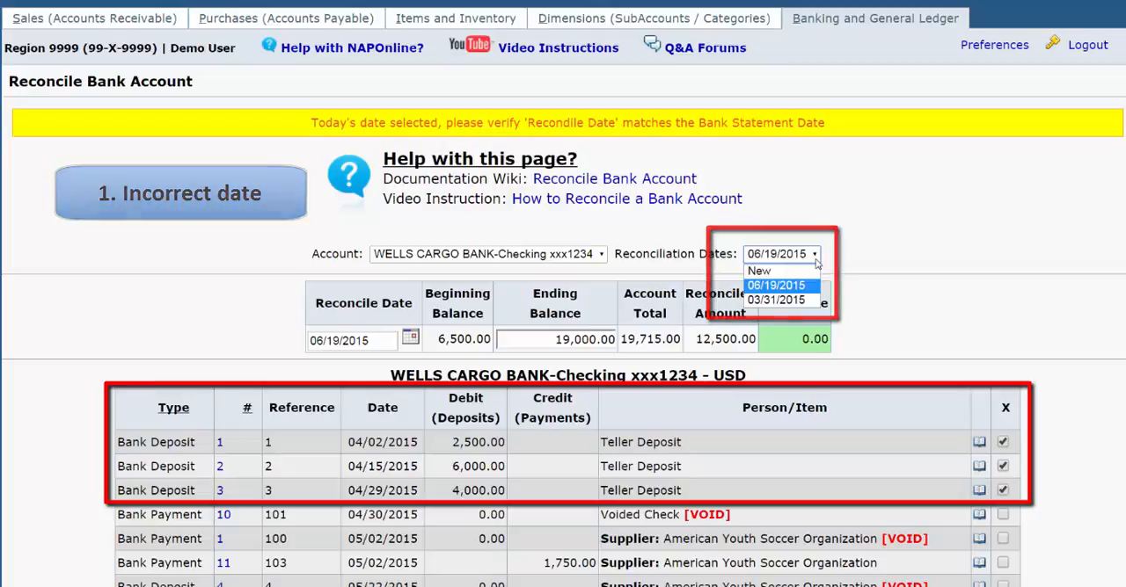
left_click_drag(384, 345, 265, 330)
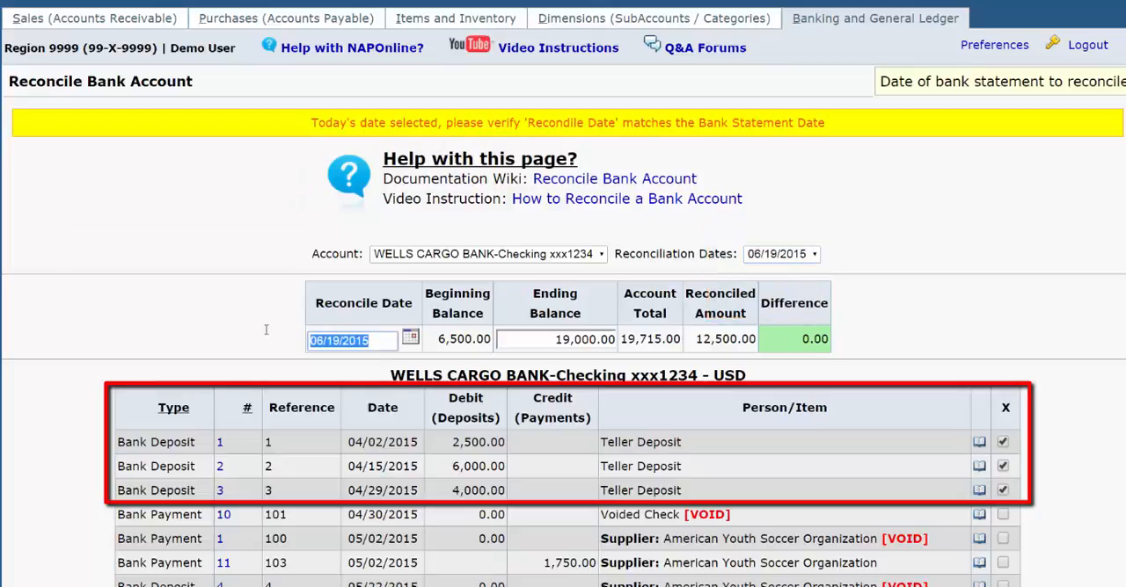
type("4/30/")
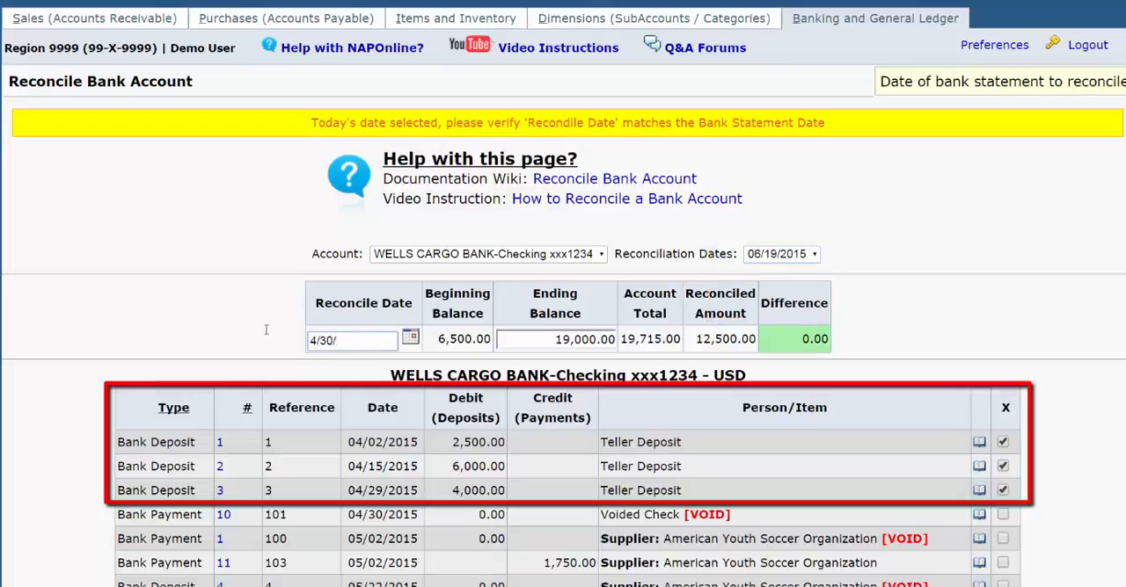
type("2015")
key("Tab")
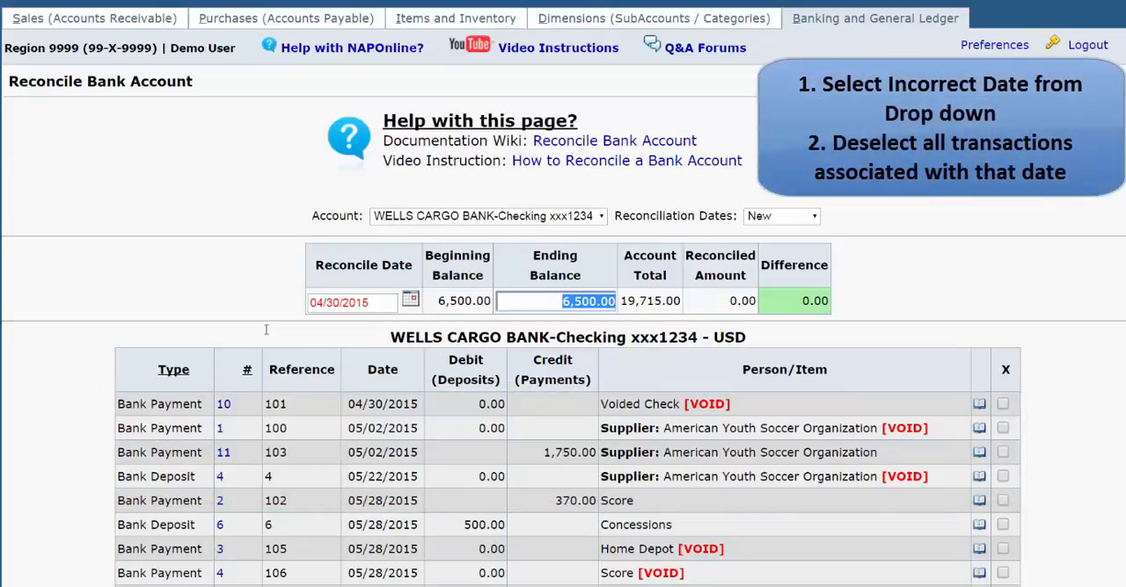
Reopen the 06/19/2015 reconciliation and unmark its three April Teller Deposits
left_click(774, 218)
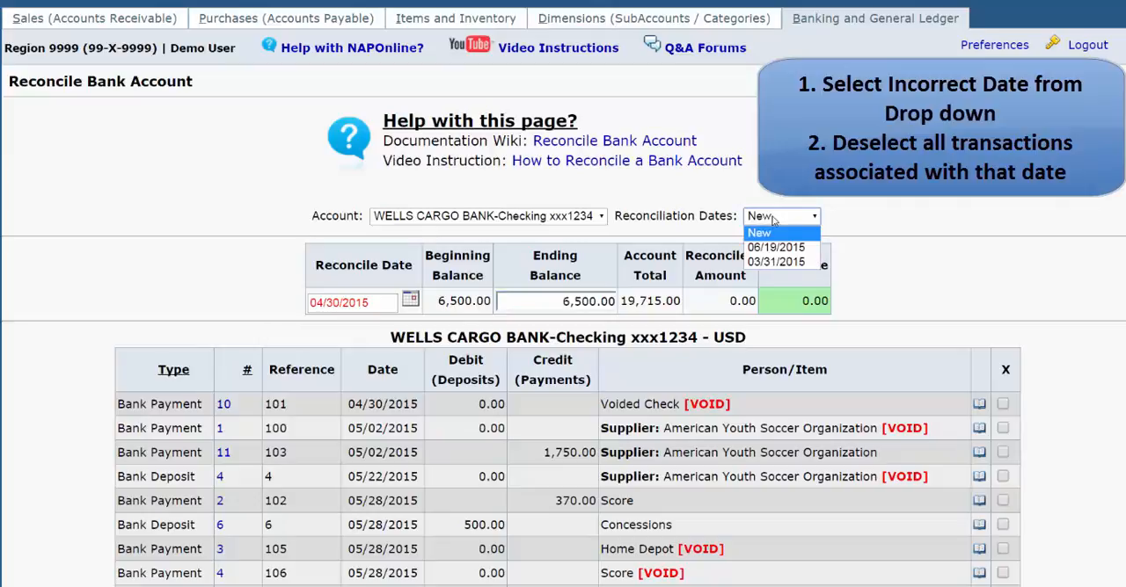
left_click(779, 249)
scroll(1005, 327, "down", 3)
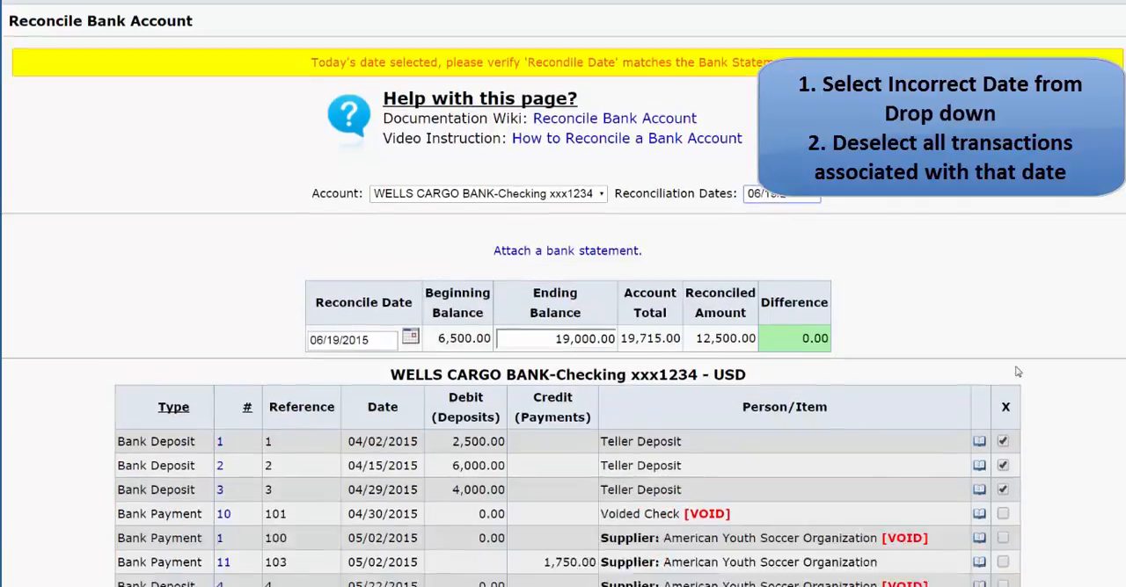
left_click(1003, 321)
left_click(1003, 410)
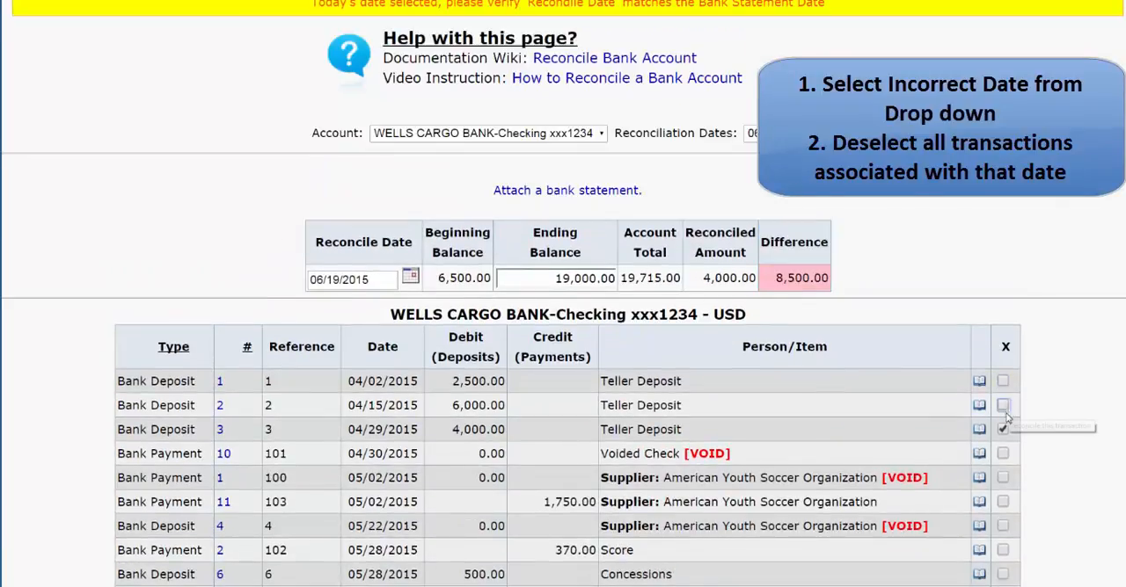
left_click(1004, 433)
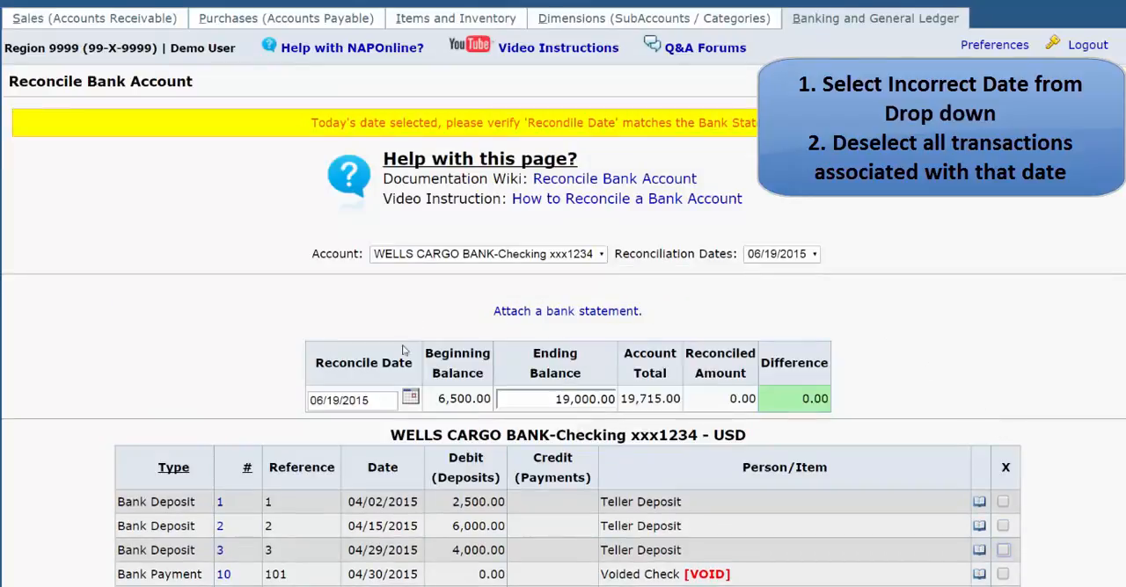
Set the reconcile date to 04/30/2015 for the April bank statement
triple_click(391, 402)
type("4/30")
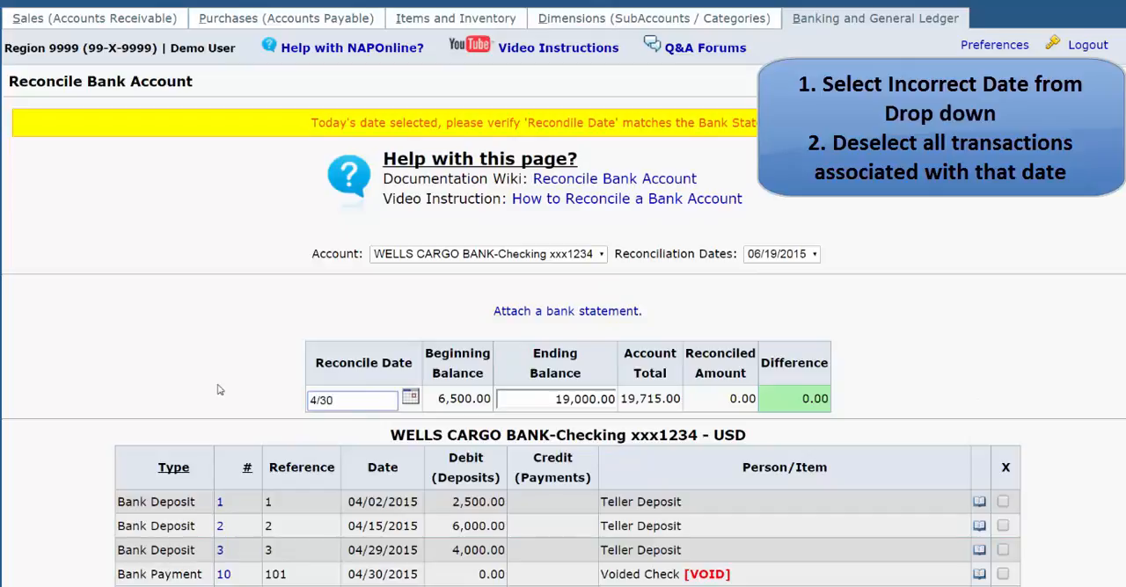
key("Tab")
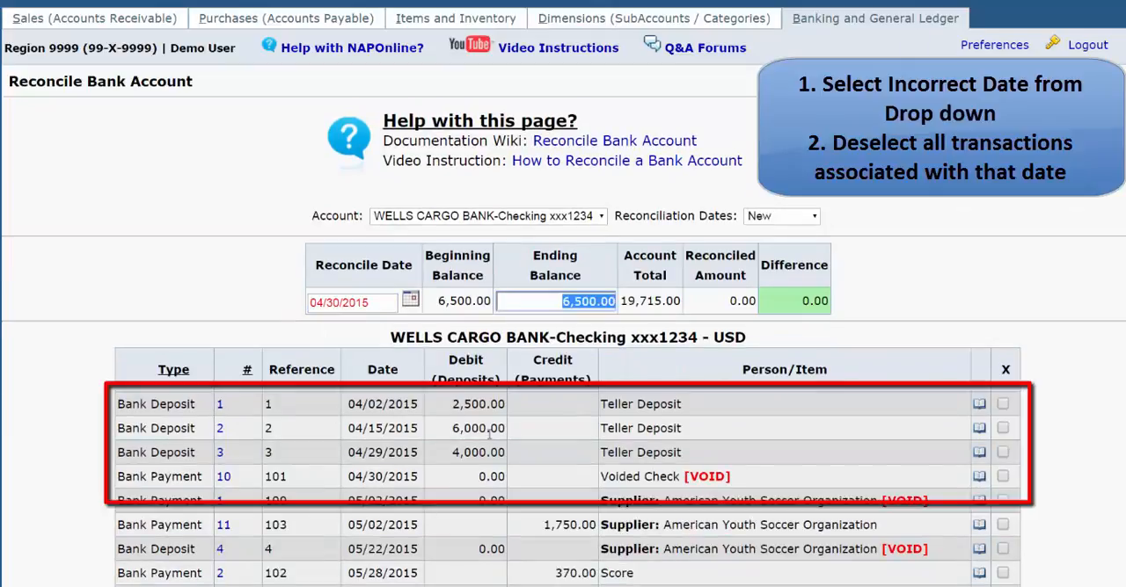
Set the ending balance to 19,000.00 and mark the three April Teller Deposits as reconciled under 04/30/2015
type("19000")
key("Tab")
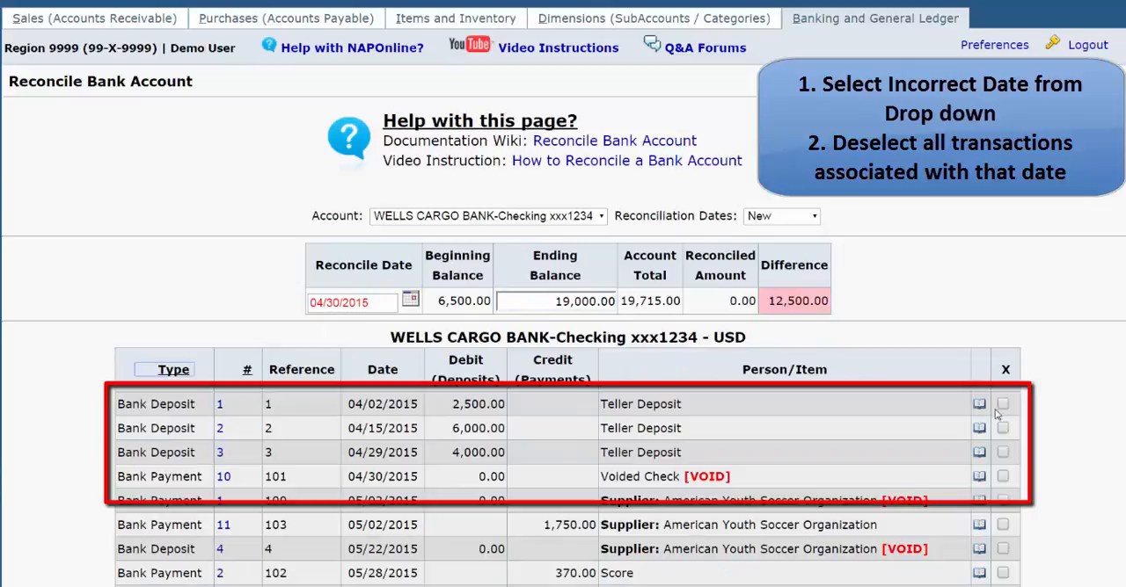
left_click(1002, 404)
left_click(1002, 452)
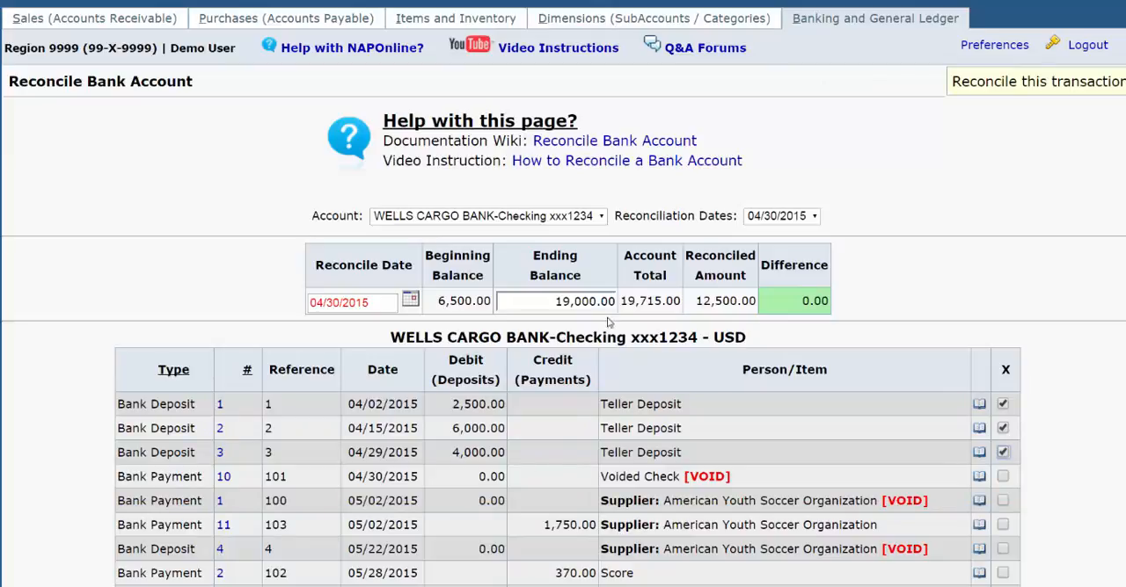
Start a new reconciliation with reconcile date 05/31/2015 and an ending balance of 20,024.00
left_click(778, 219)
left_click(776, 234)
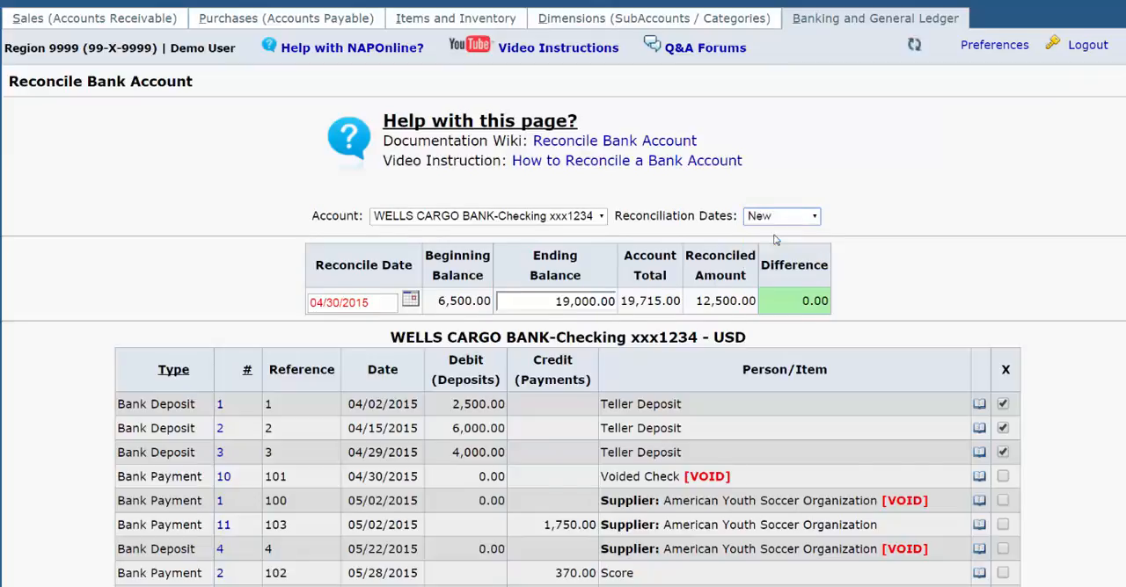
left_click_drag(373, 341, 209, 327)
type("5/31")
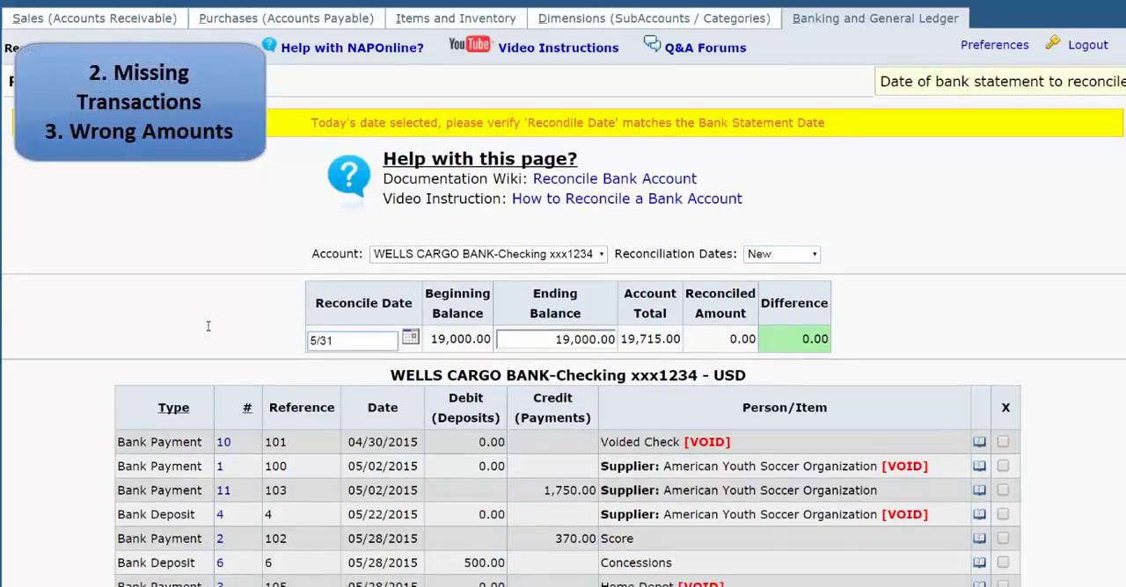
key("Tab")
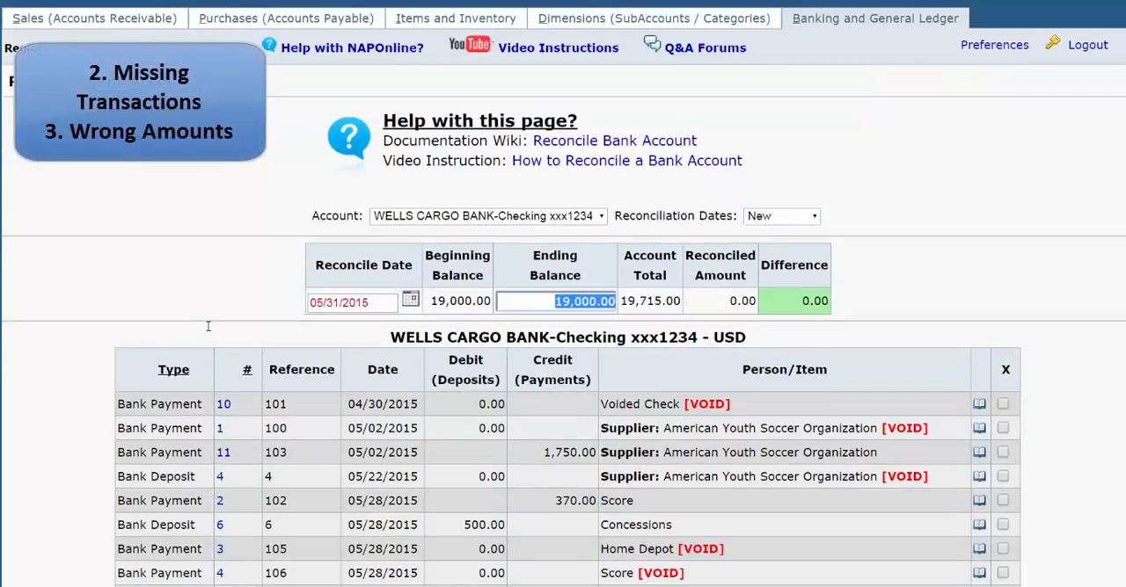
type("20024")
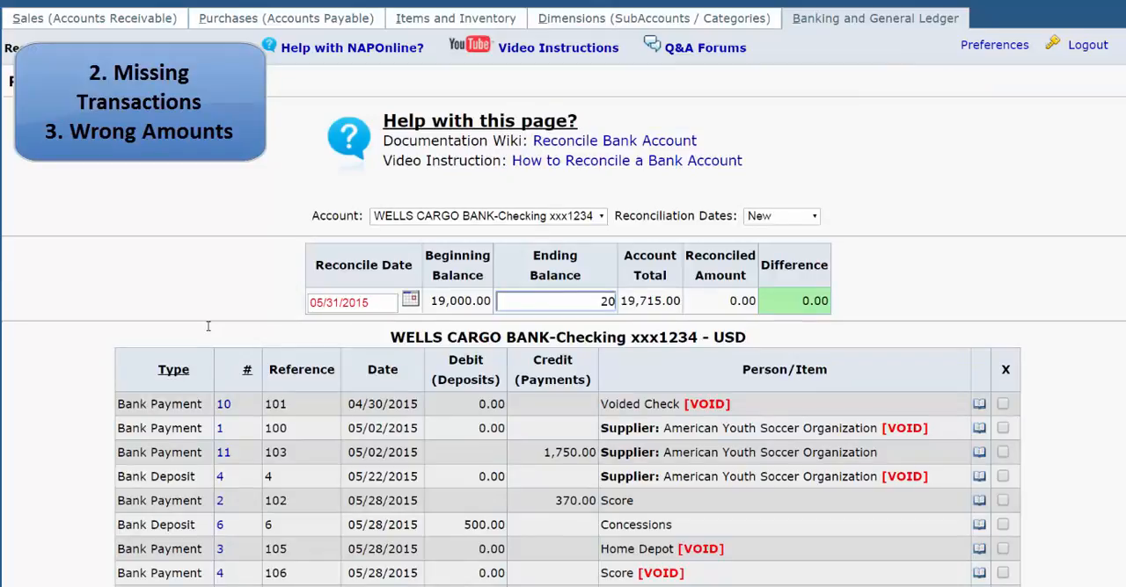
key("Tab")
Mark the twelve transactions from voided check 101 through the 1,600.00 deposit as reconciled
scroll(993, 415, "down", 2)
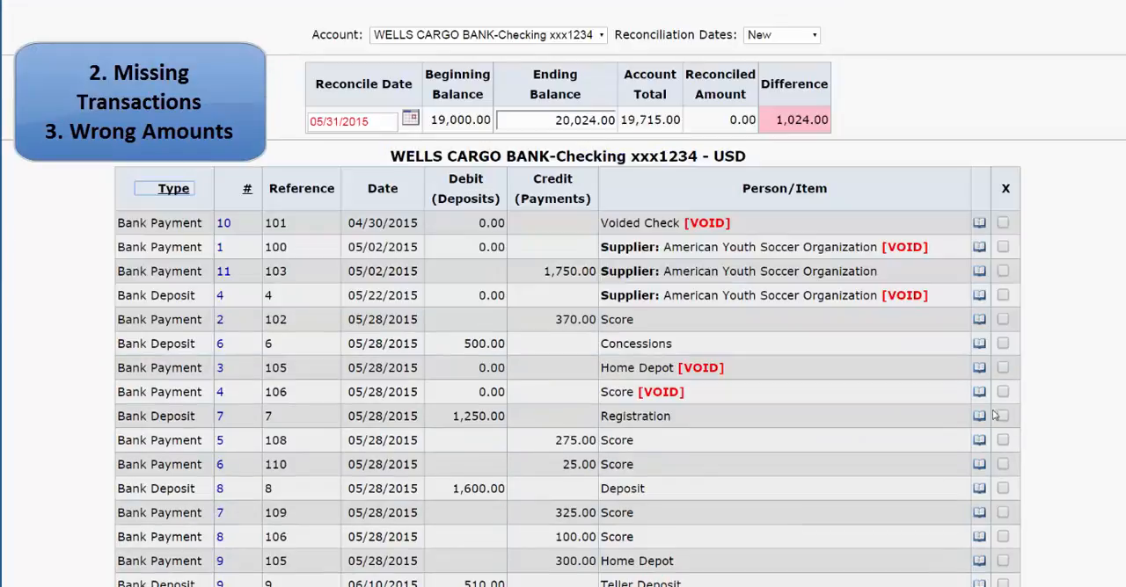
left_click(1003, 224)
left_click(1003, 249)
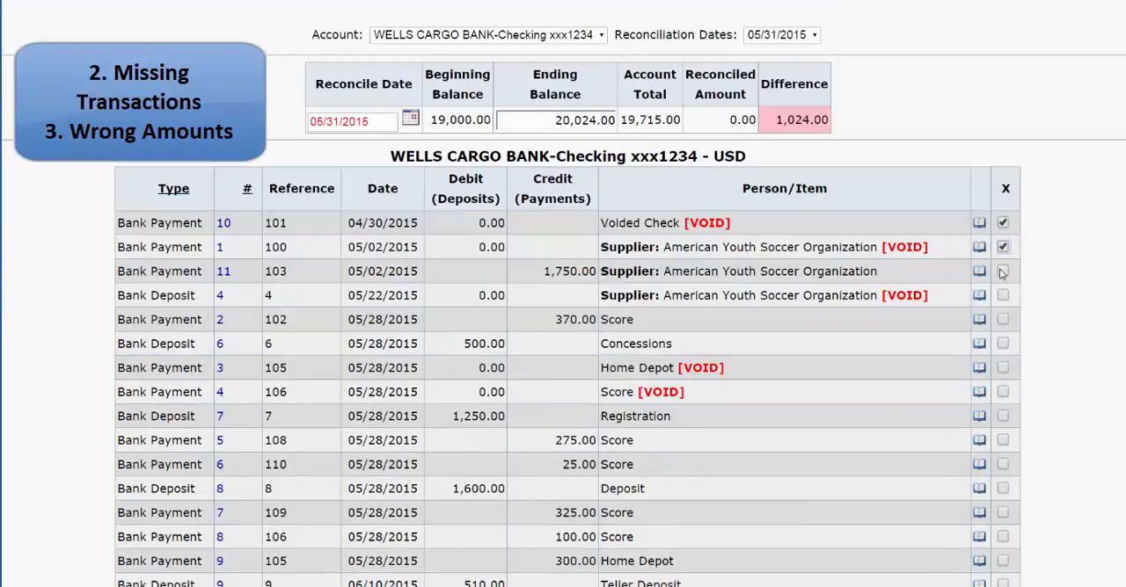
left_click(1004, 272)
left_click(1004, 296)
left_click(1003, 320)
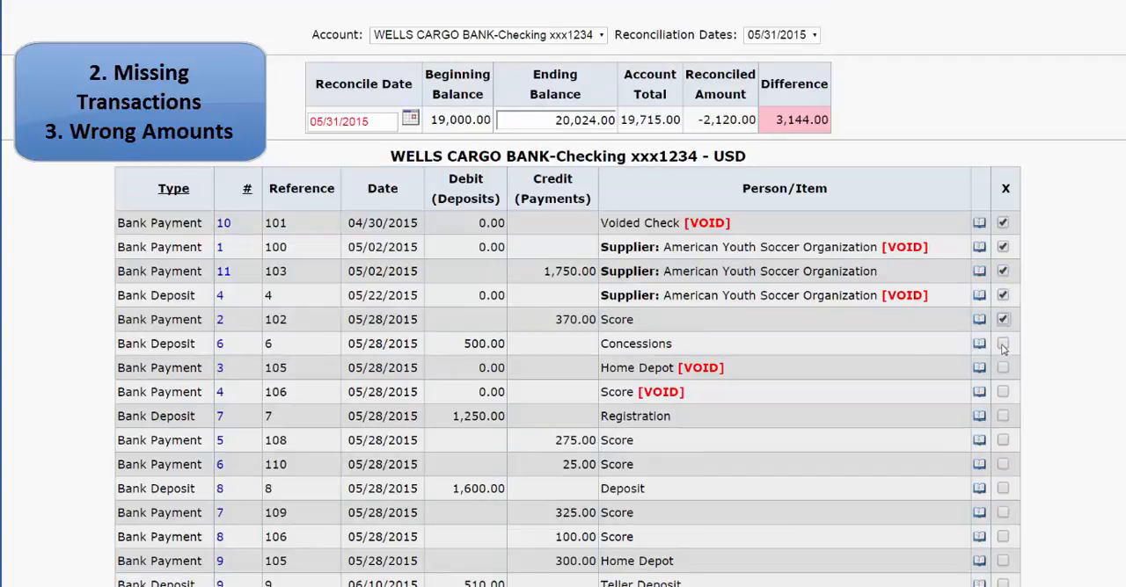
left_click(1004, 344)
left_click(1004, 369)
left_click(1003, 392)
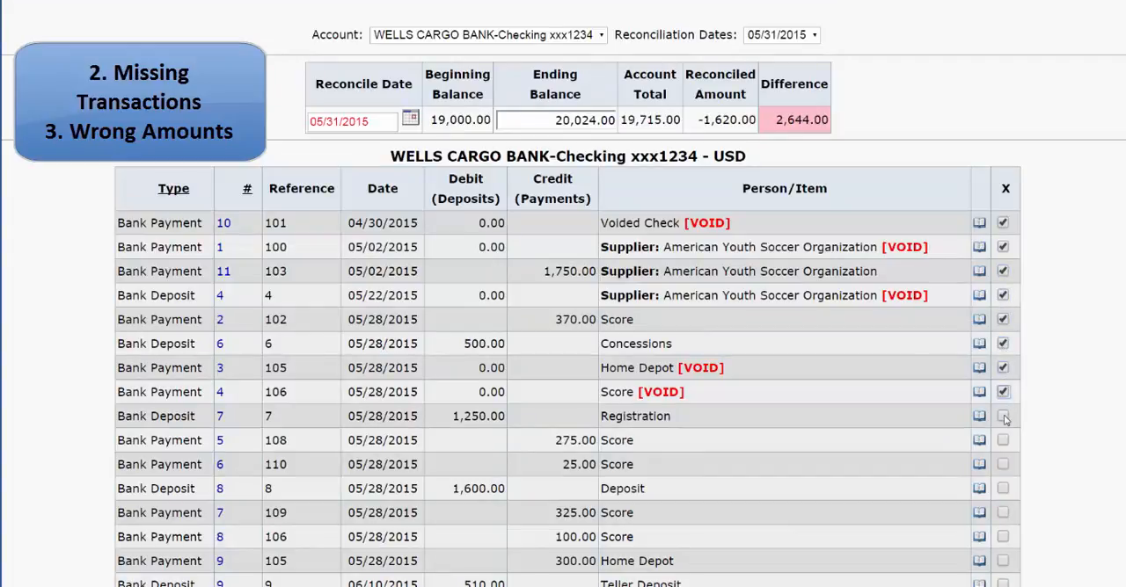
left_click(1004, 417)
left_click(1004, 441)
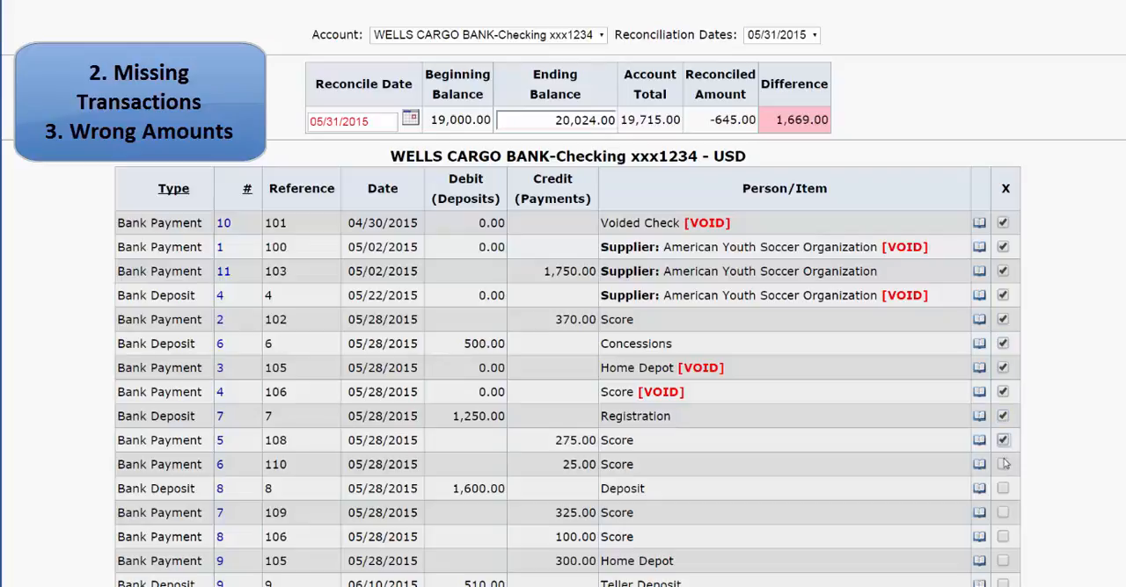
left_click(1003, 465)
left_click(1003, 489)
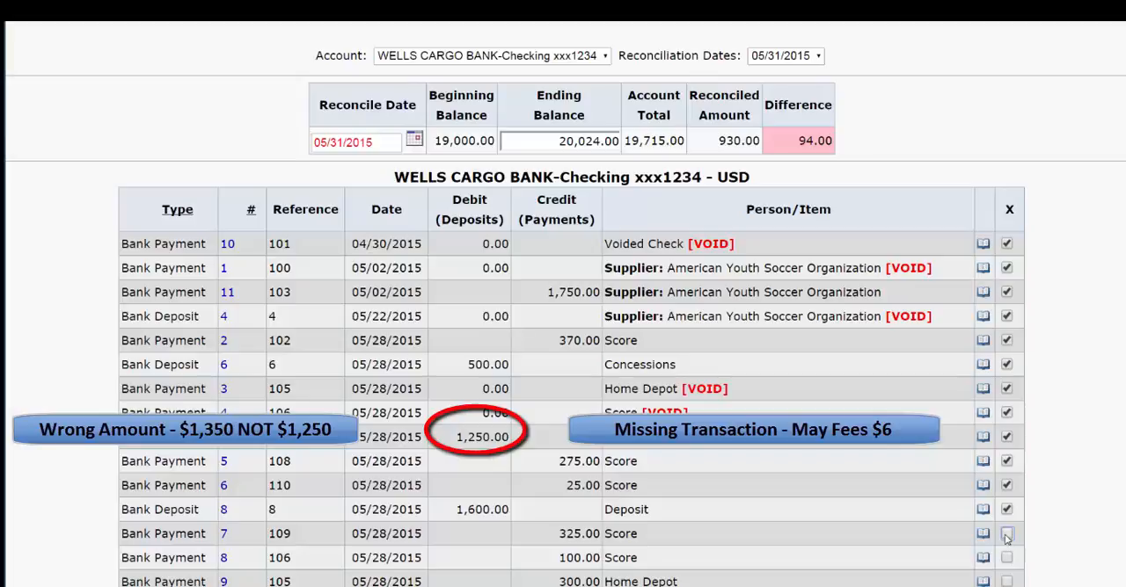
Unmark the 1,250.00 Registration deposit in the reconciliation and open that deposit for editing from the Journal Inquiry
left_click(1007, 438)
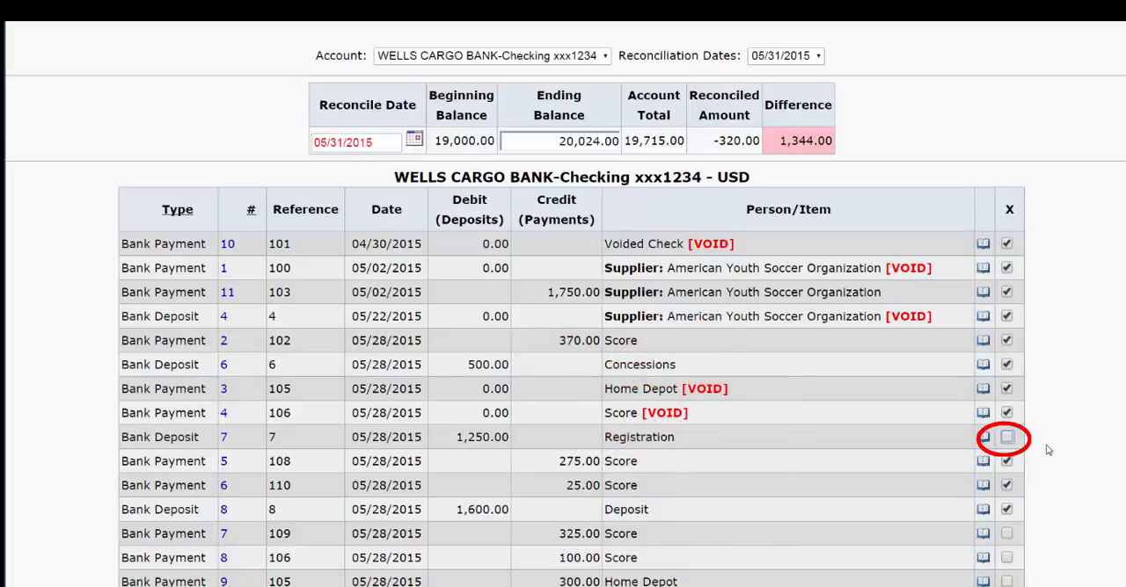
scroll(1048, 450, "up", 3)
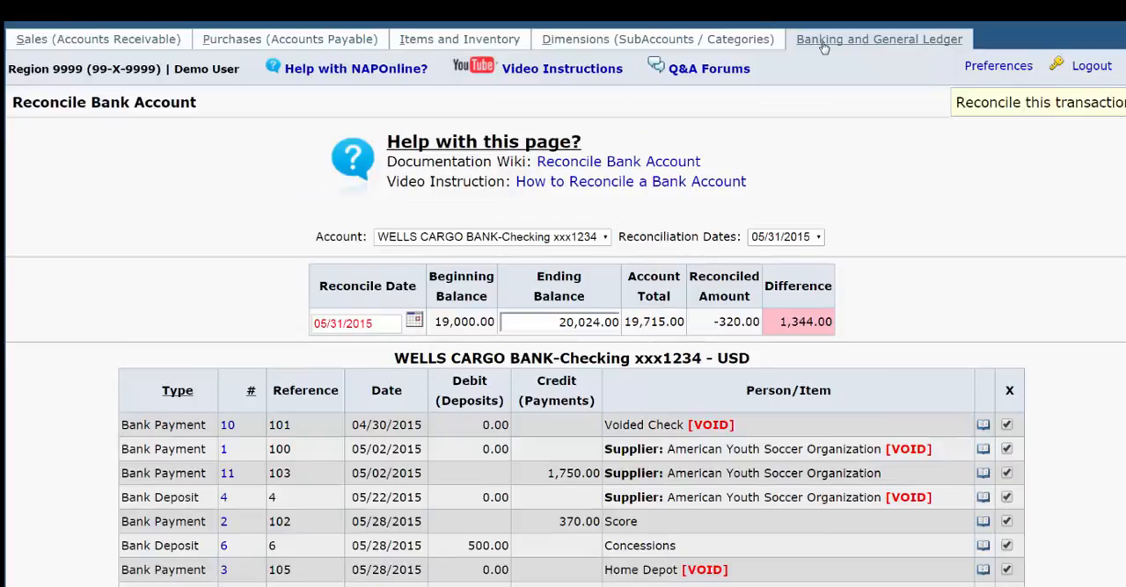
left_click(823, 42)
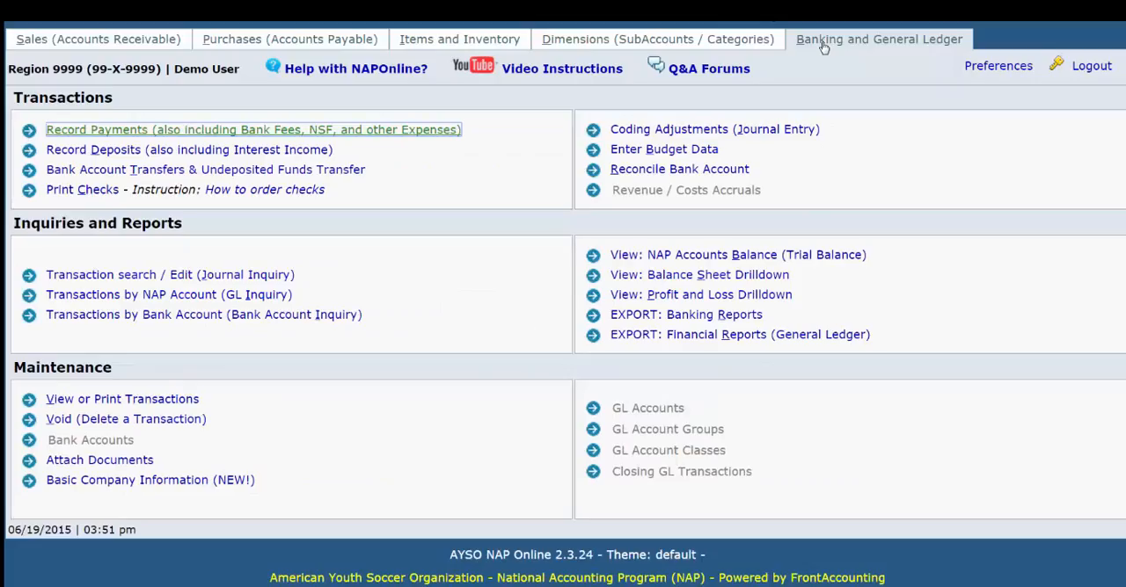
left_click(239, 275)
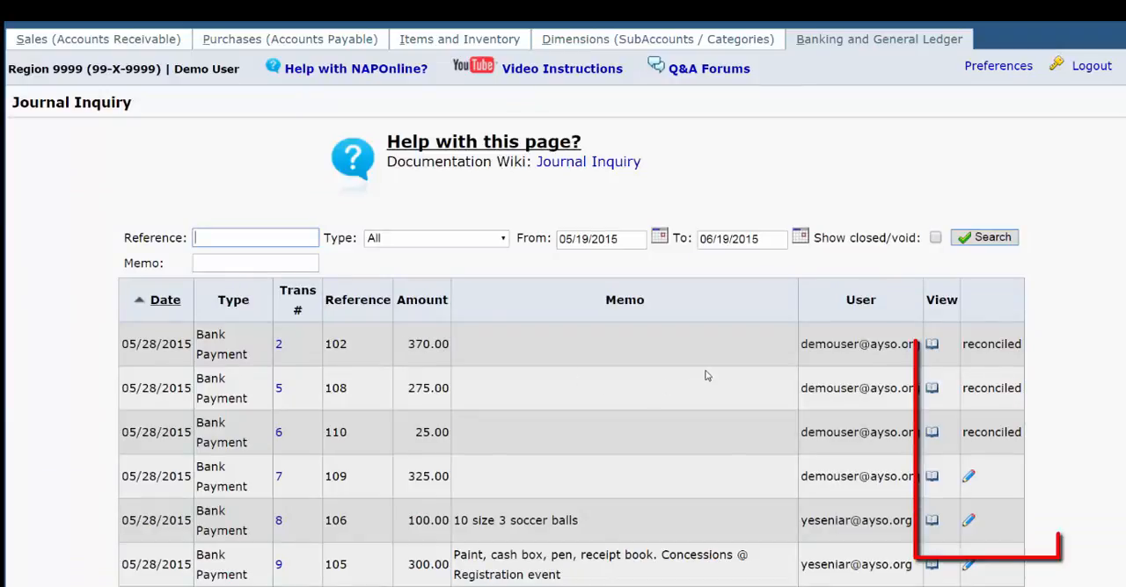
scroll(1085, 389, "down", 2)
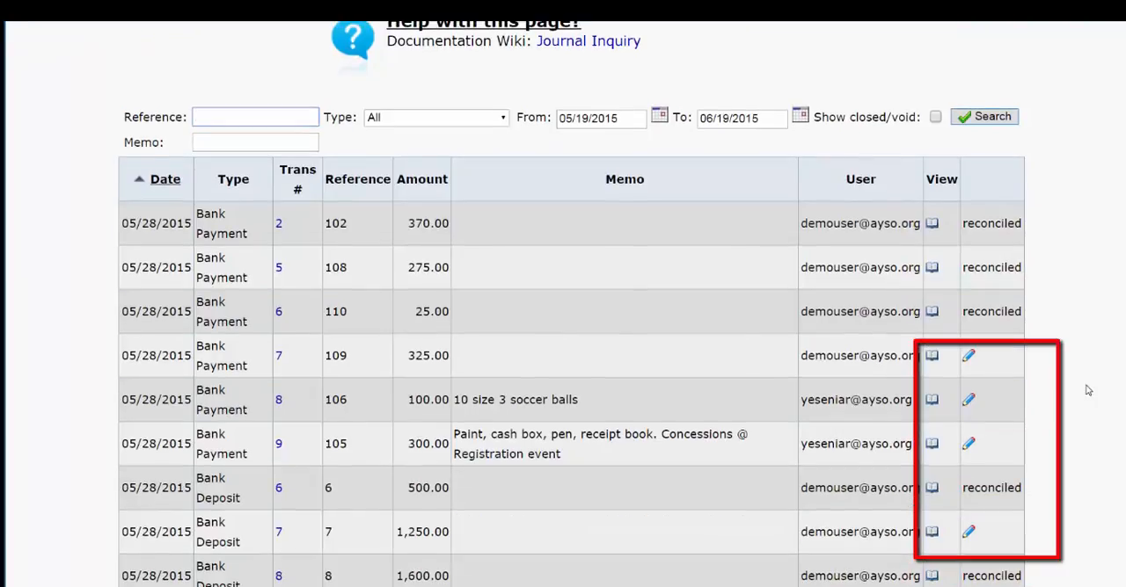
scroll(1087, 390, "down", 1)
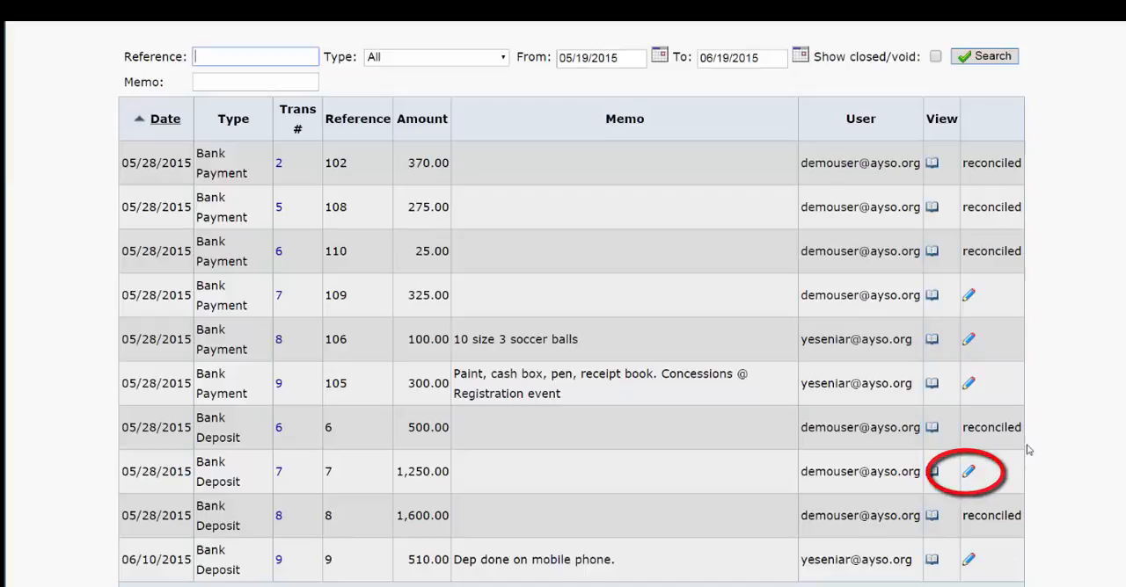
left_click(968, 472)
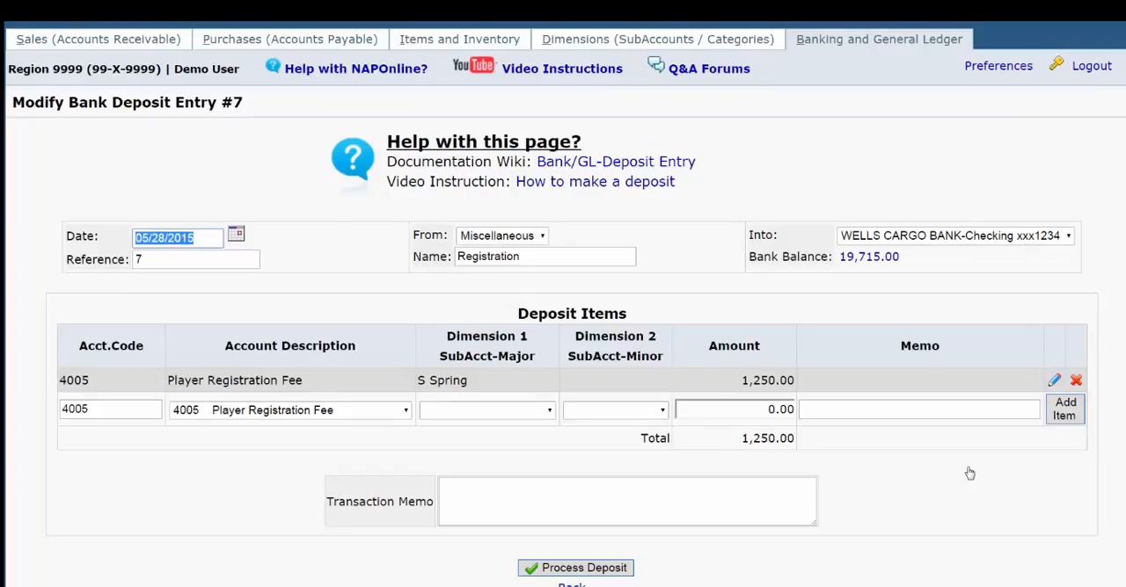
Set the Player Registration Fee amount to 1,350.00 and process the modified deposit
left_click(1054, 382)
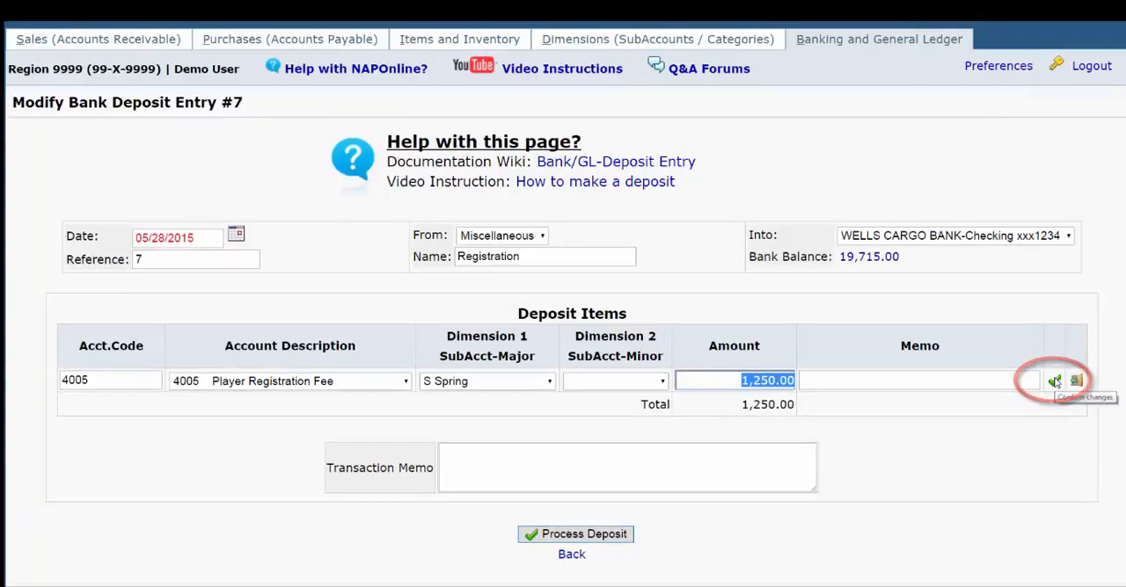
type("1350")
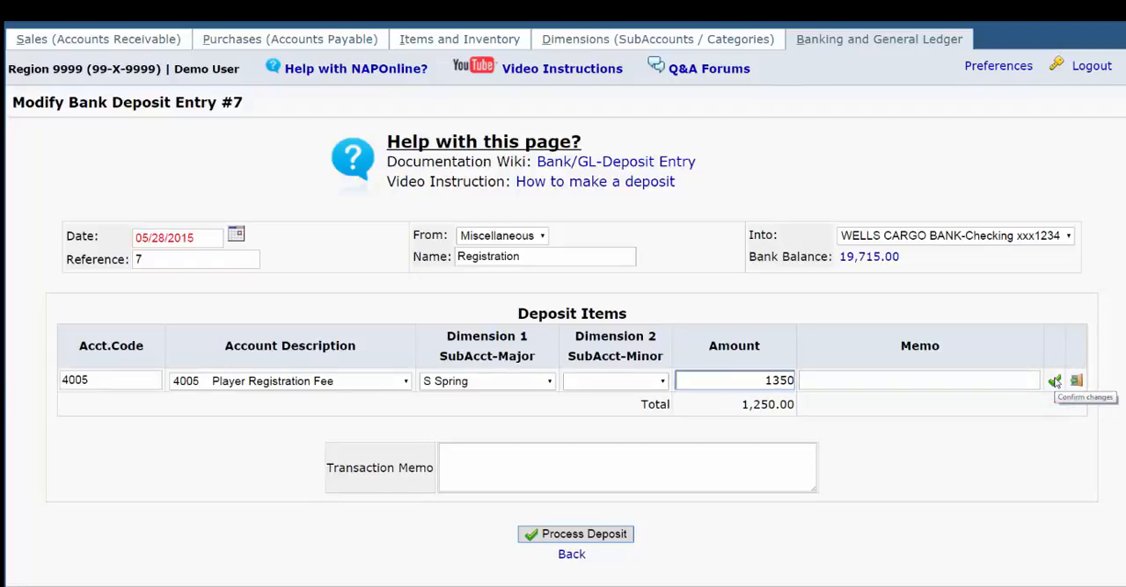
left_click(1055, 382)
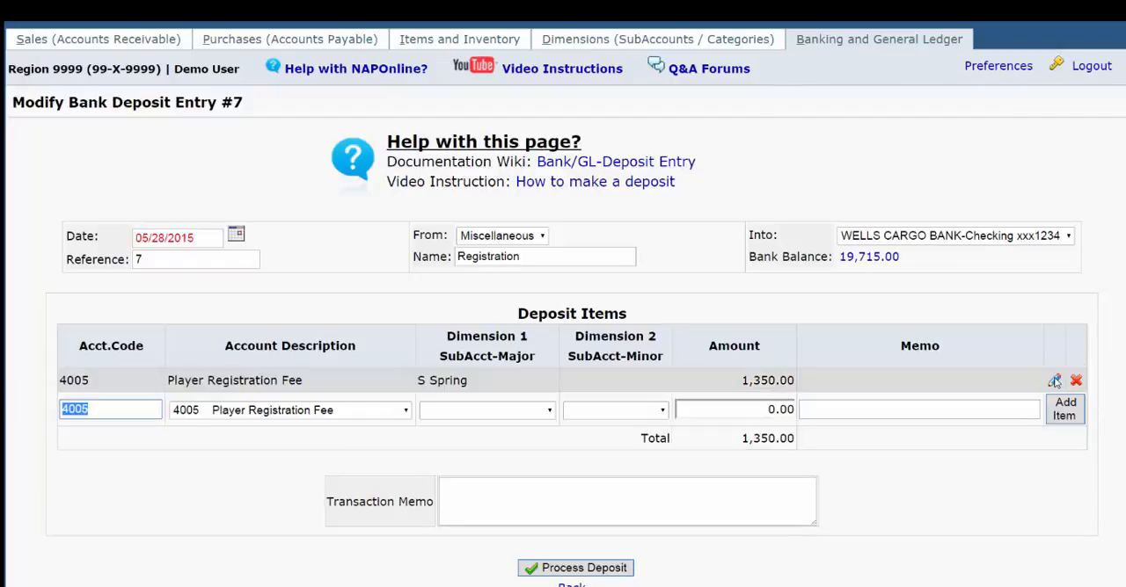
left_click(591, 570)
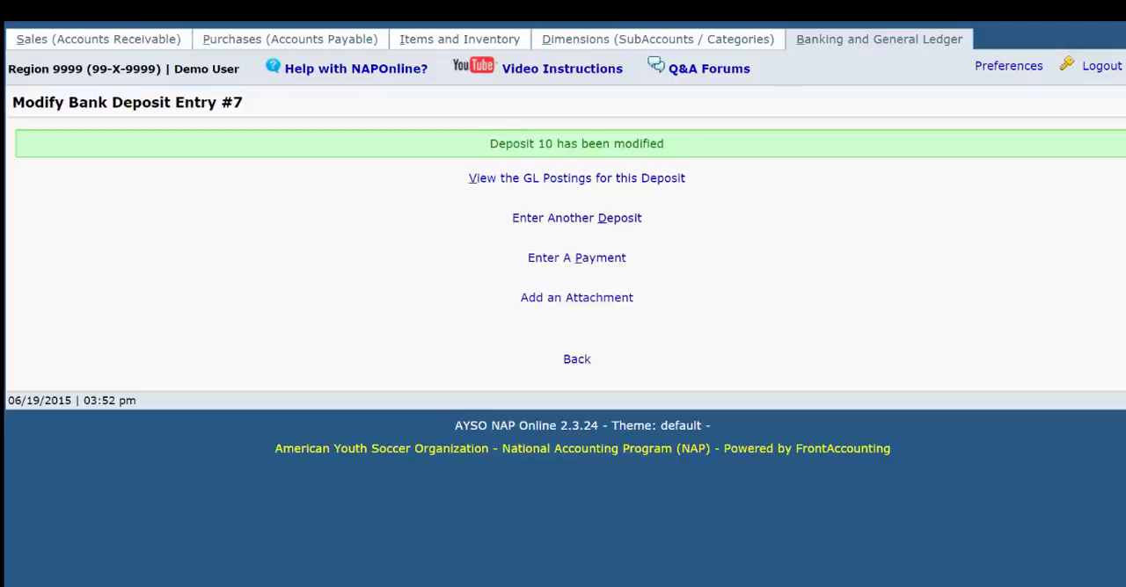
Start a bank payment dated 05/05/2015 made out to the order of "Bank Fee"
left_click(923, 42)
left_click(239, 129)
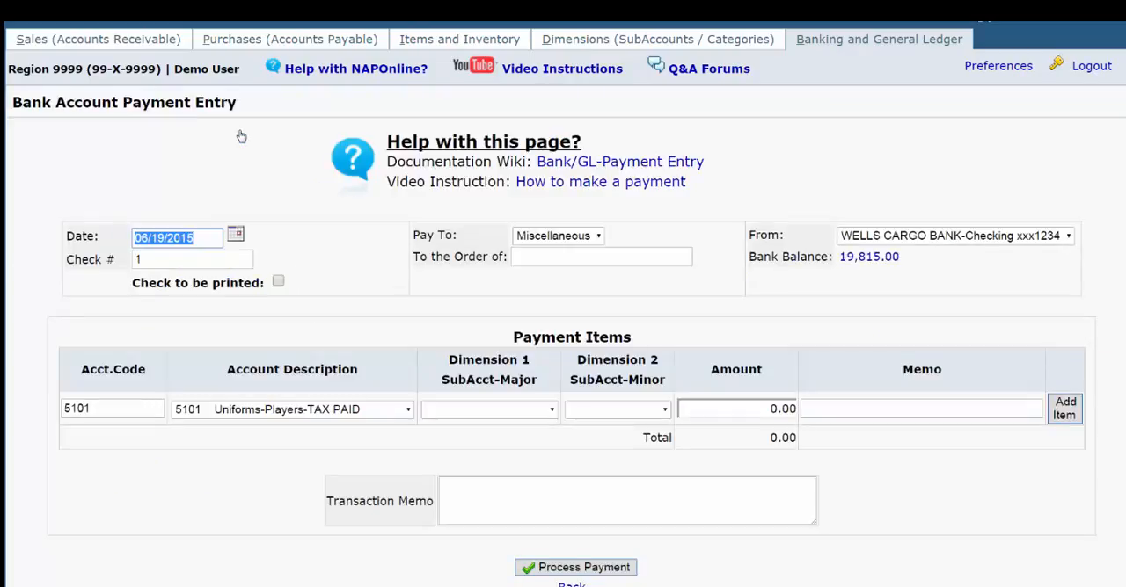
type("5/5")
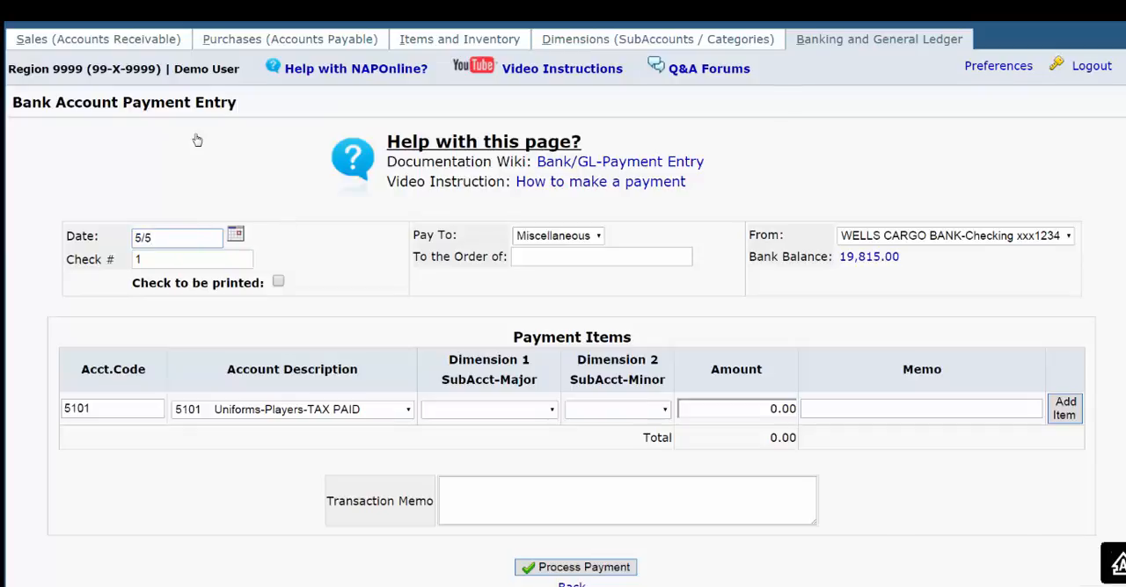
key("Tab")
key("Tab")
type("Bank Fee")
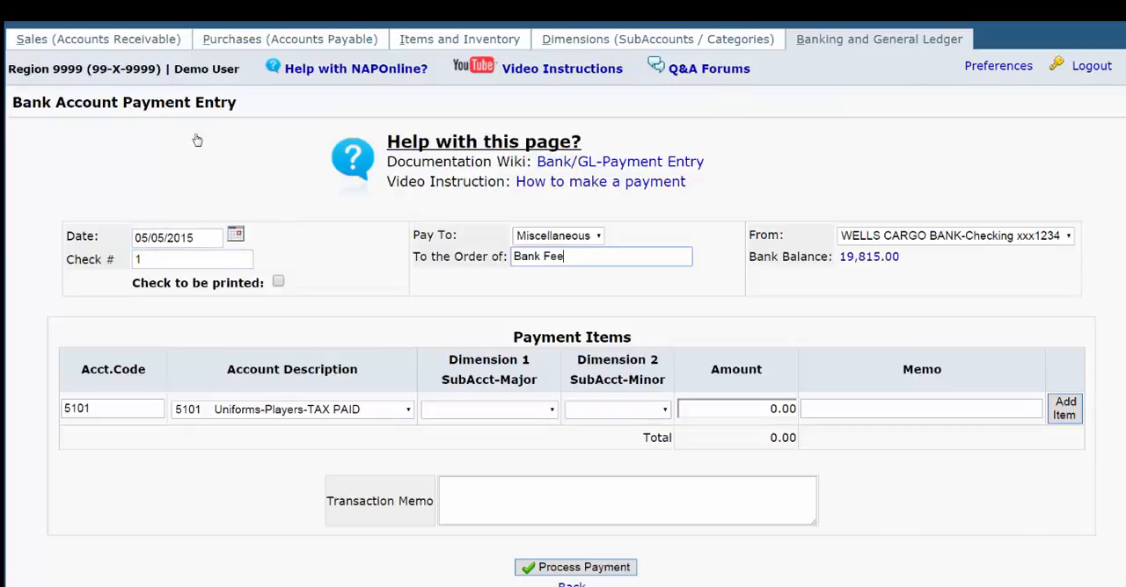
Add a 6.00 payment item under account 8305 Bank Fees and process the payment
key("Tab")
key("Tab")
key("Tab")
type("8")
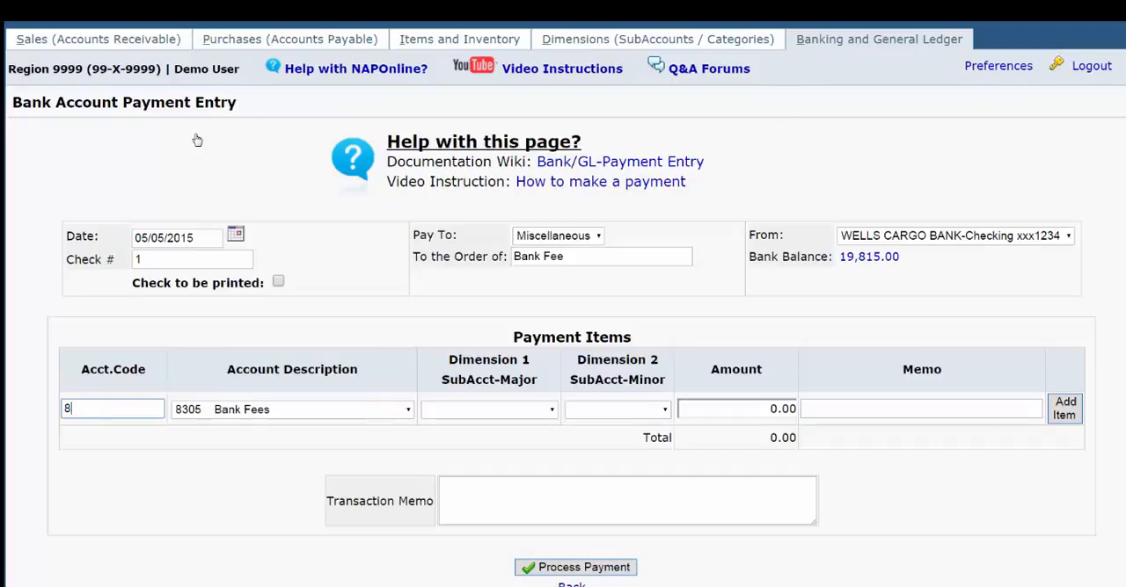
type("305")
key("Tab")
key("Tab")
key("Tab")
key("Tab")
type("6")
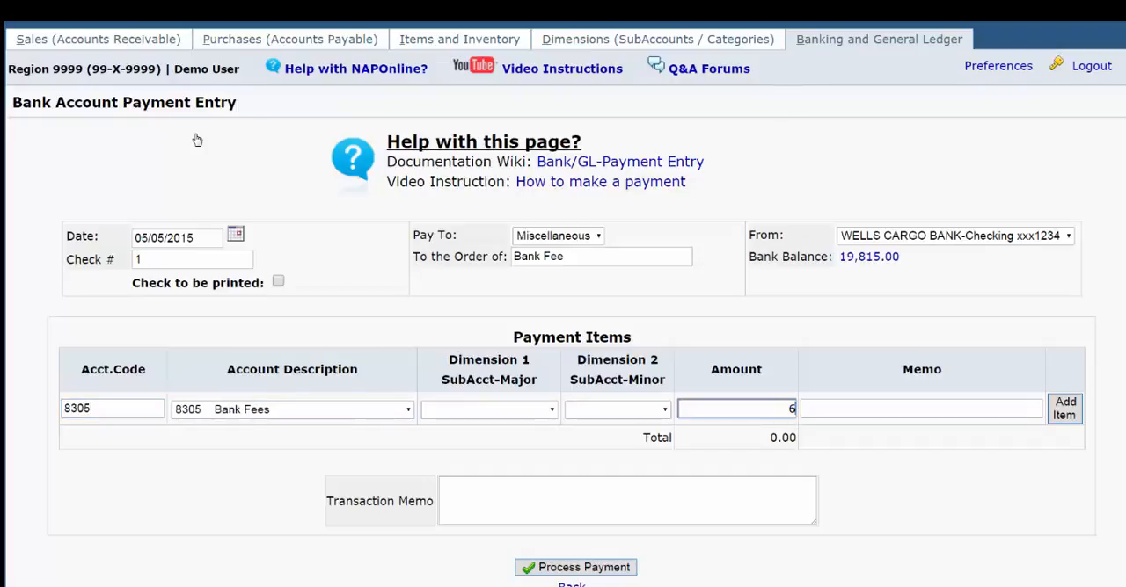
key("Tab")
key("Tab")
key("Return")
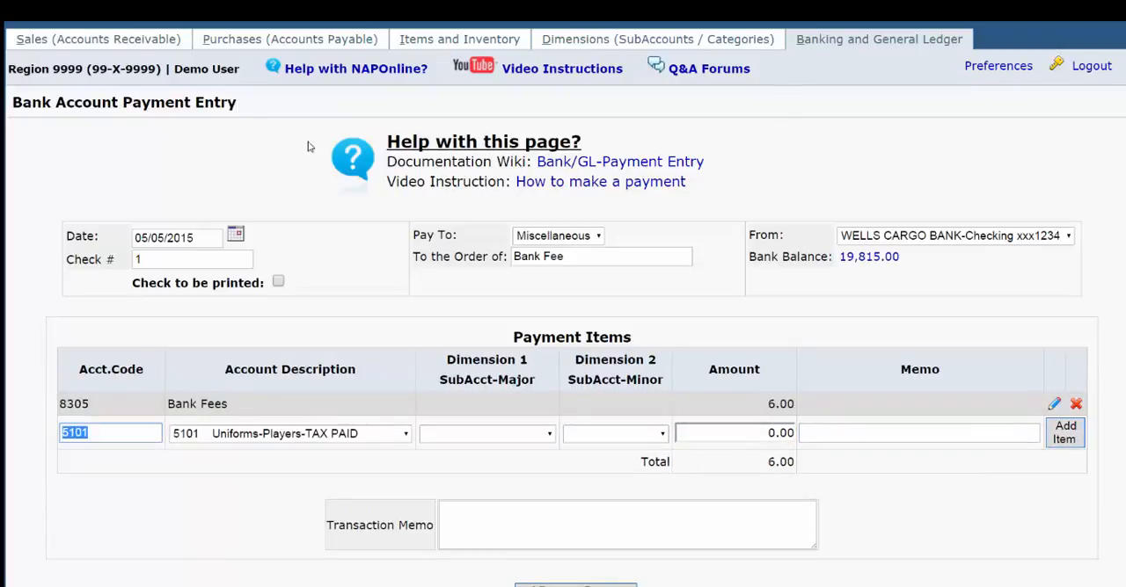
scroll(616, 407, "down", 2)
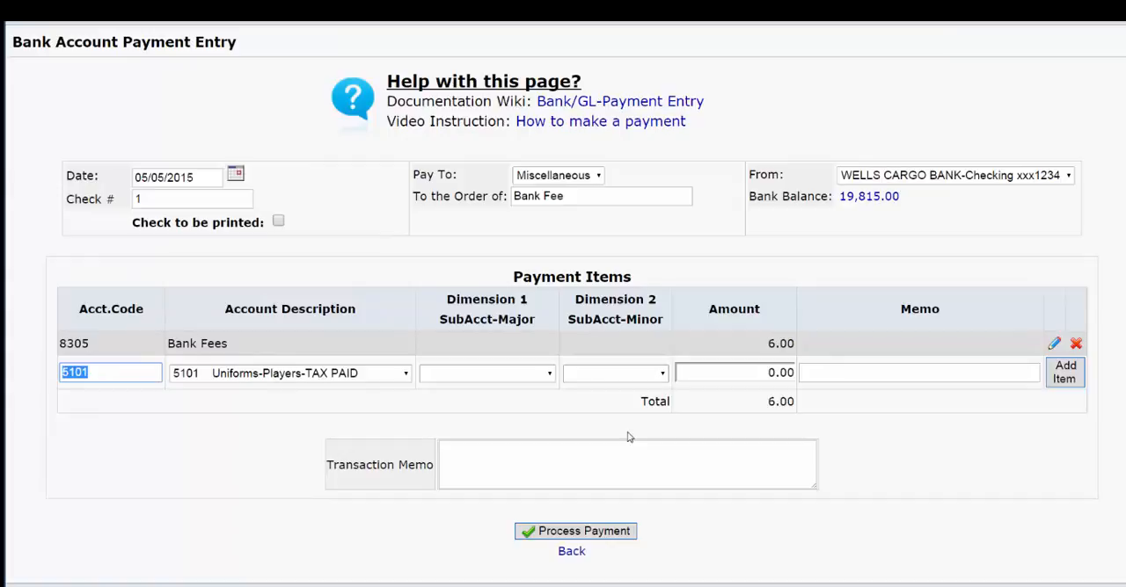
left_click(580, 532)
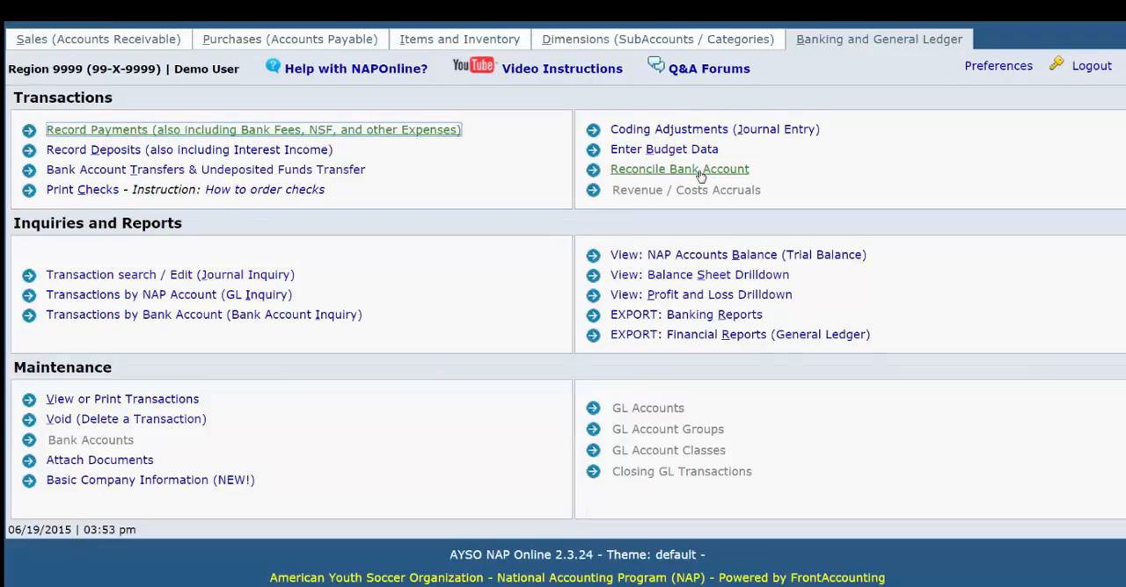
Reopen the checking account's bank reconciliation for reconcile date 05/31/2015 and go to its transaction list
left_click(701, 170)
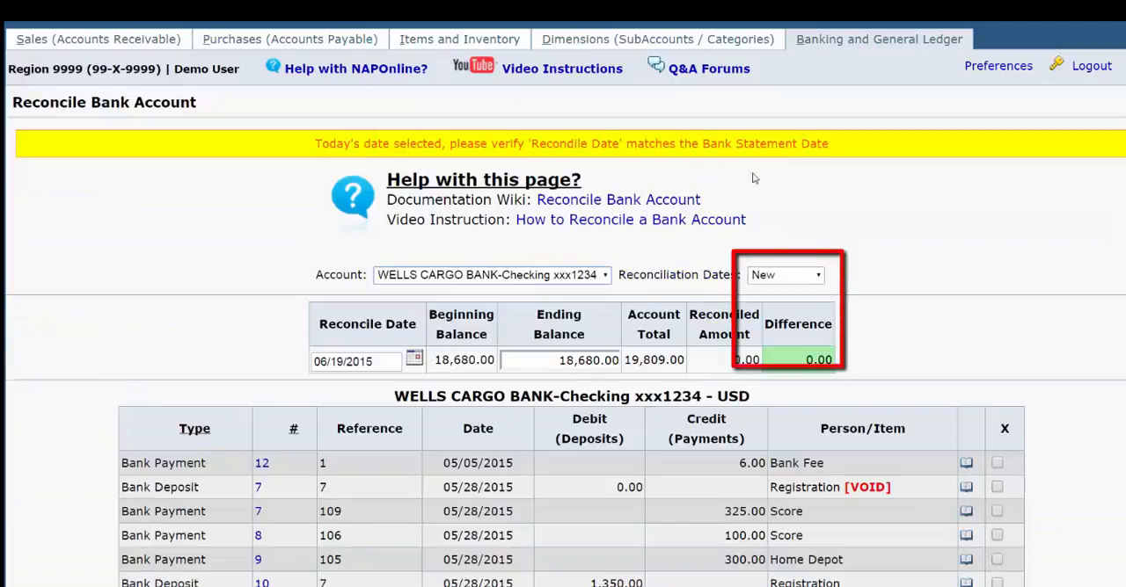
left_click(817, 276)
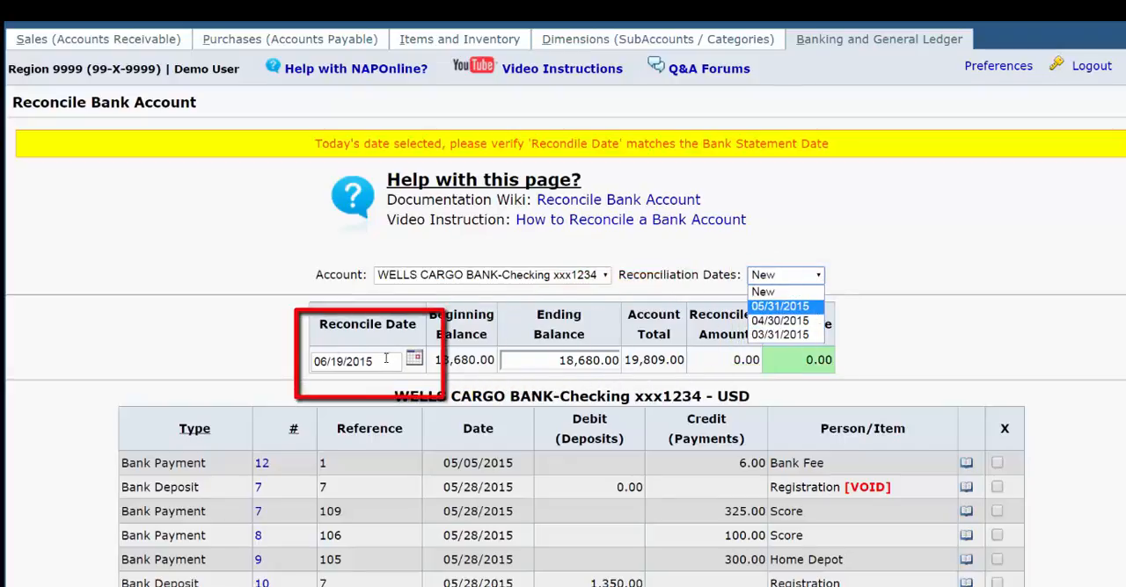
left_click_drag(386, 360, 217, 350)
type("5/31")
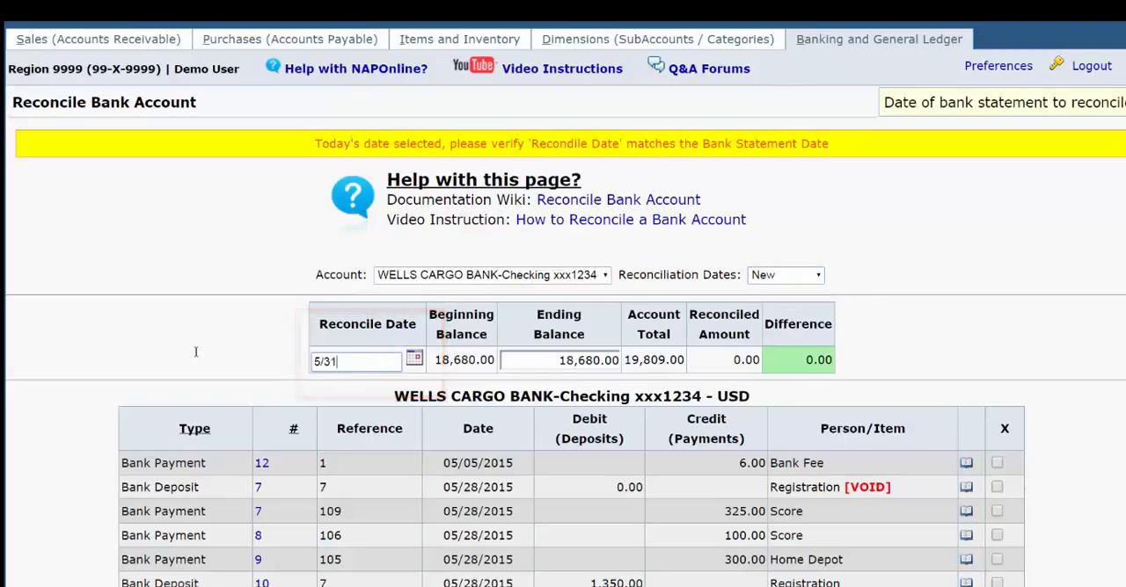
key("Tab")
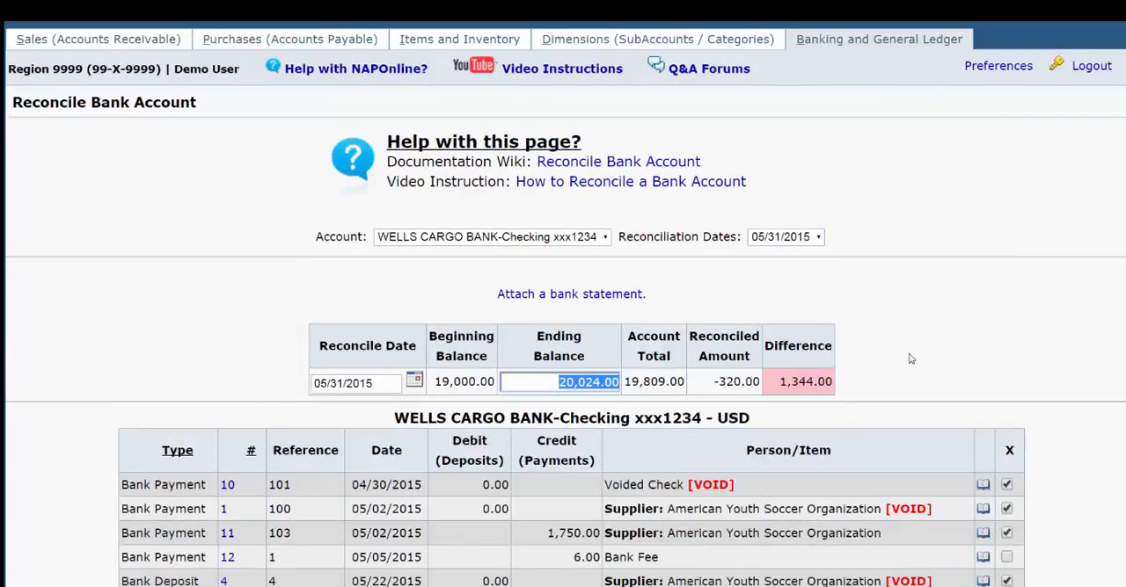
scroll(964, 349, "down", 2)
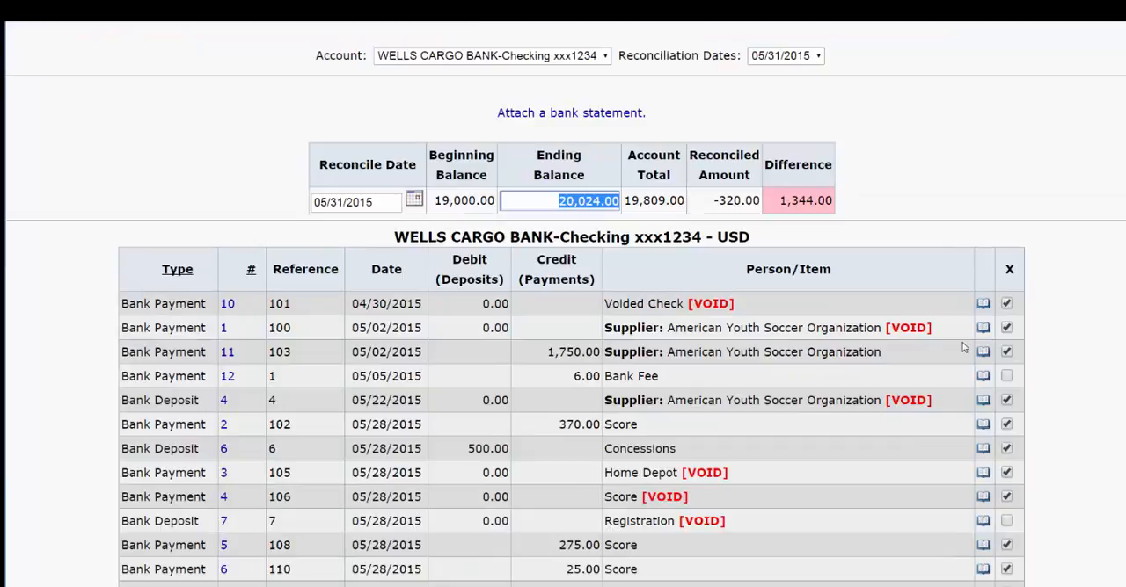
scroll(964, 349, "down", 1)
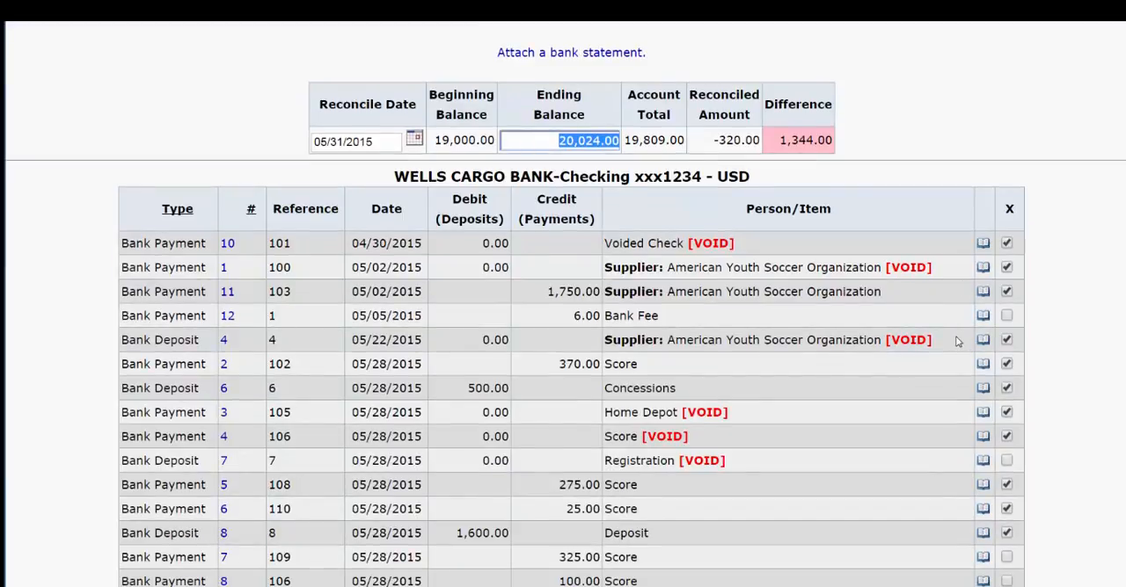
Mark the 6.00 Bank Fee payment, the 1,350.00 Registration deposit and the voided Registration deposit as reconciled
scroll(958, 341, "down", 2)
left_click(1007, 194)
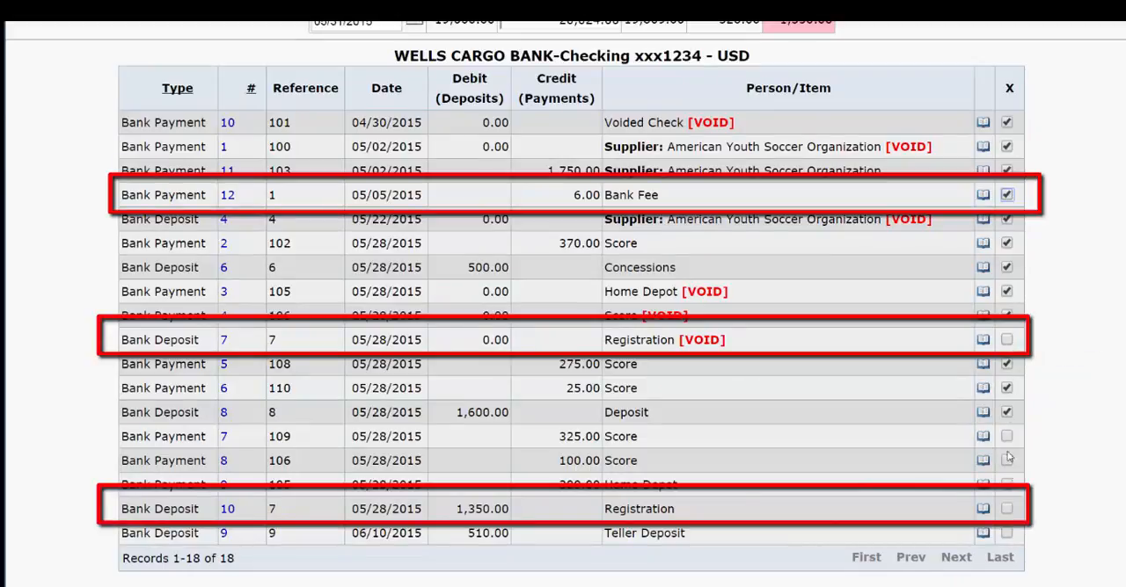
left_click(1007, 509)
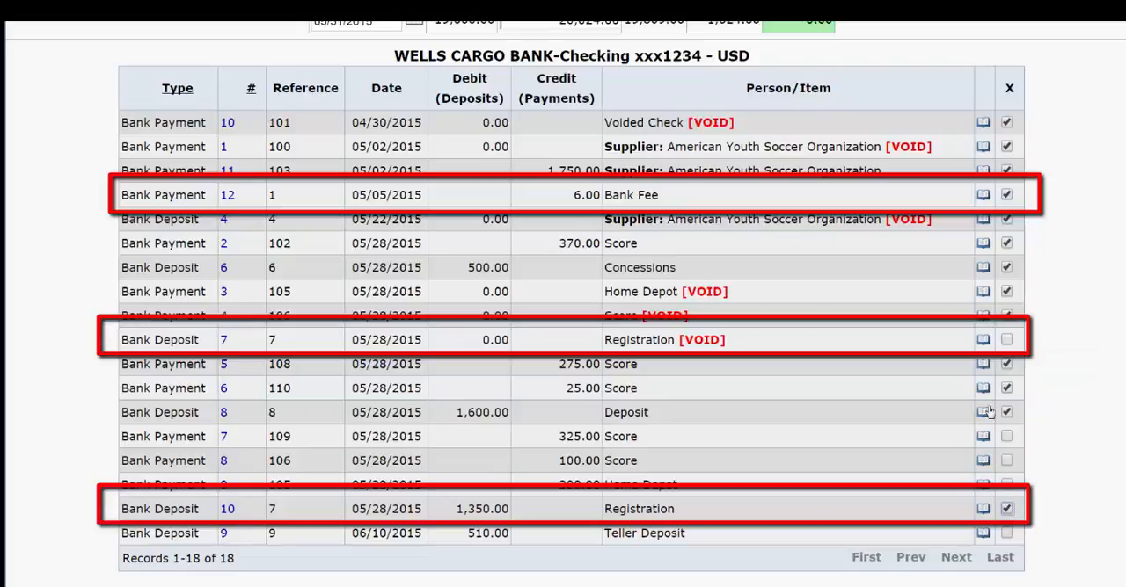
left_click(1006, 340)
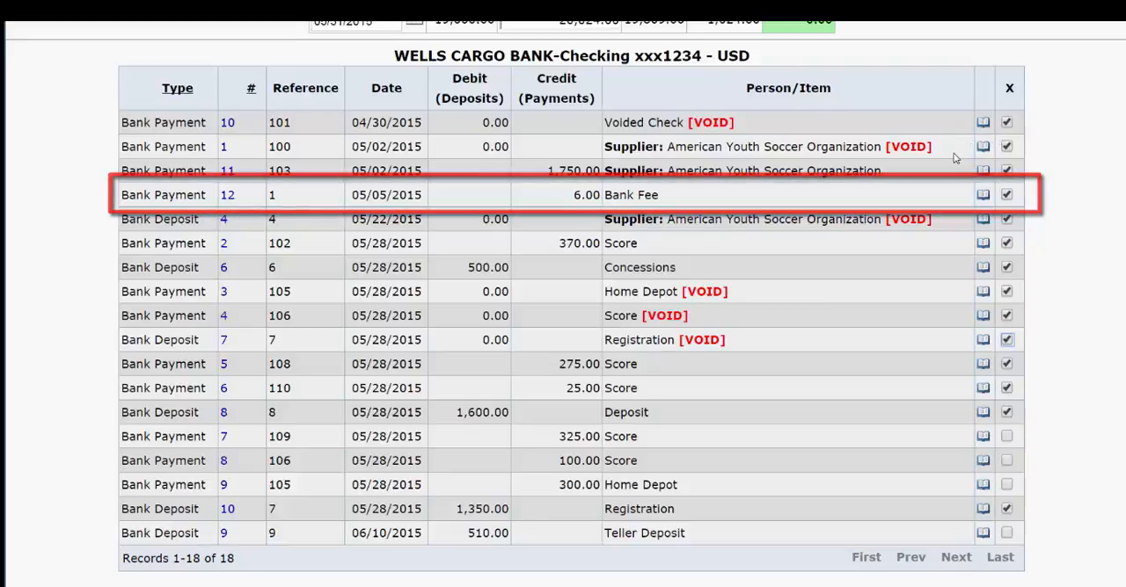
scroll(1011, 202, "up", 3)
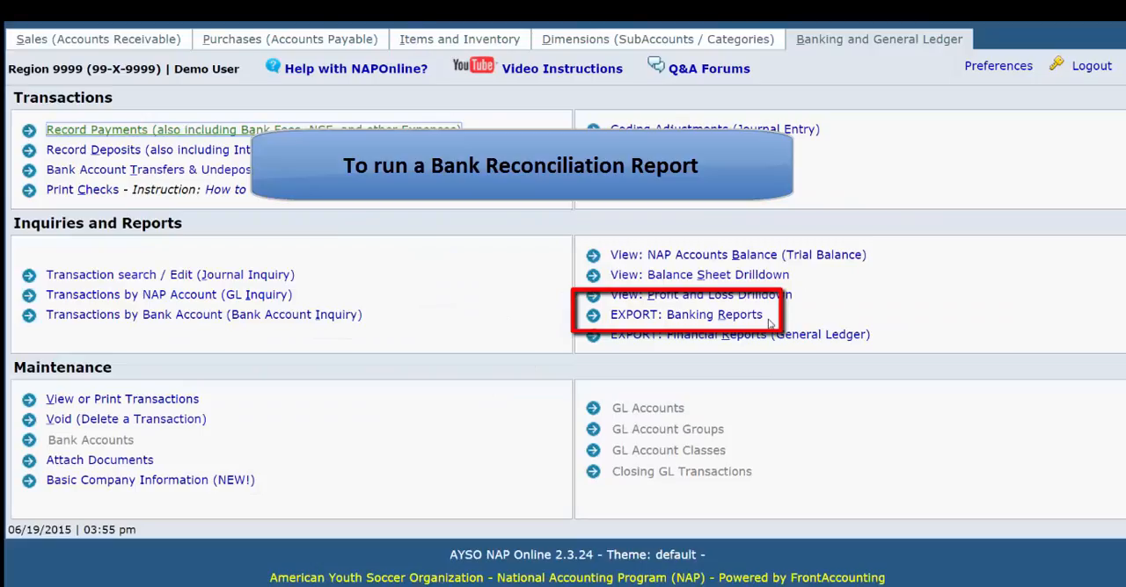
Run the Bank Reconciliation Detail report for the WELLS CARGO BANK checking account with reconciliation date 05/31/2015
left_click(749, 318)
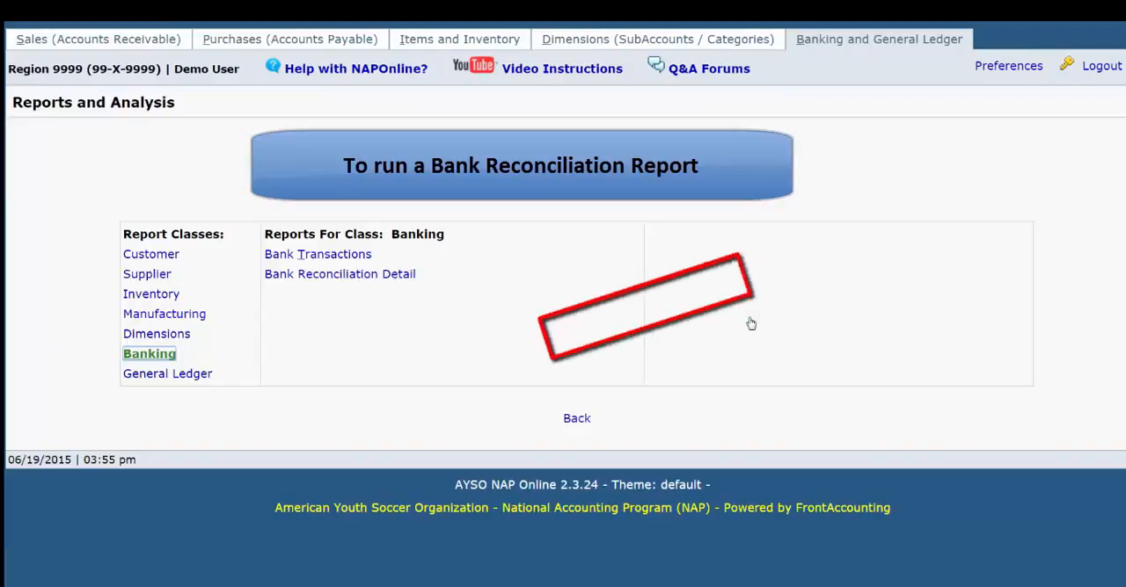
left_click(403, 280)
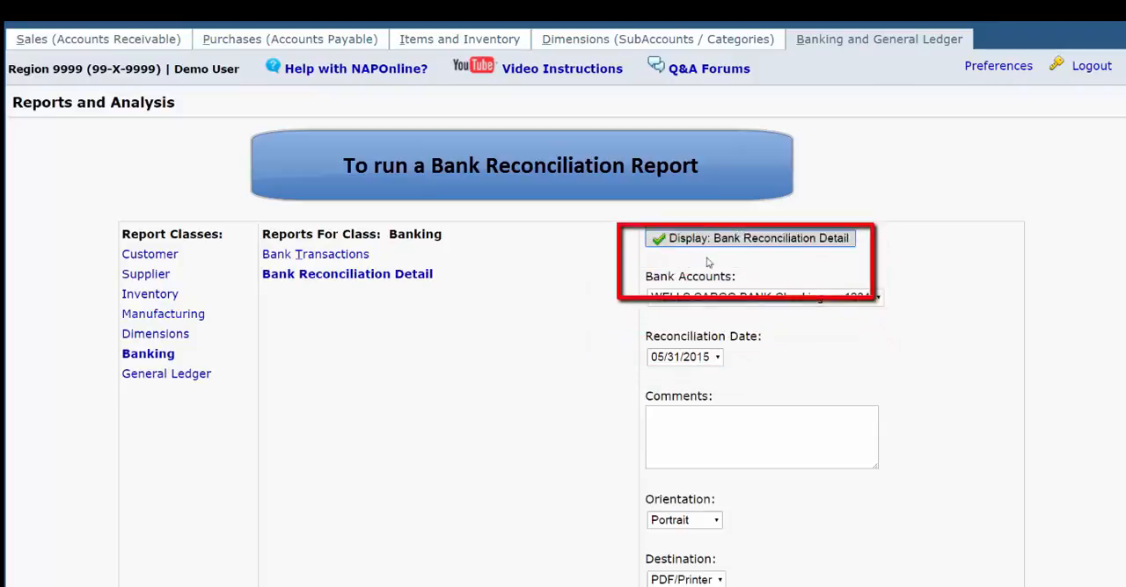
left_click(755, 239)
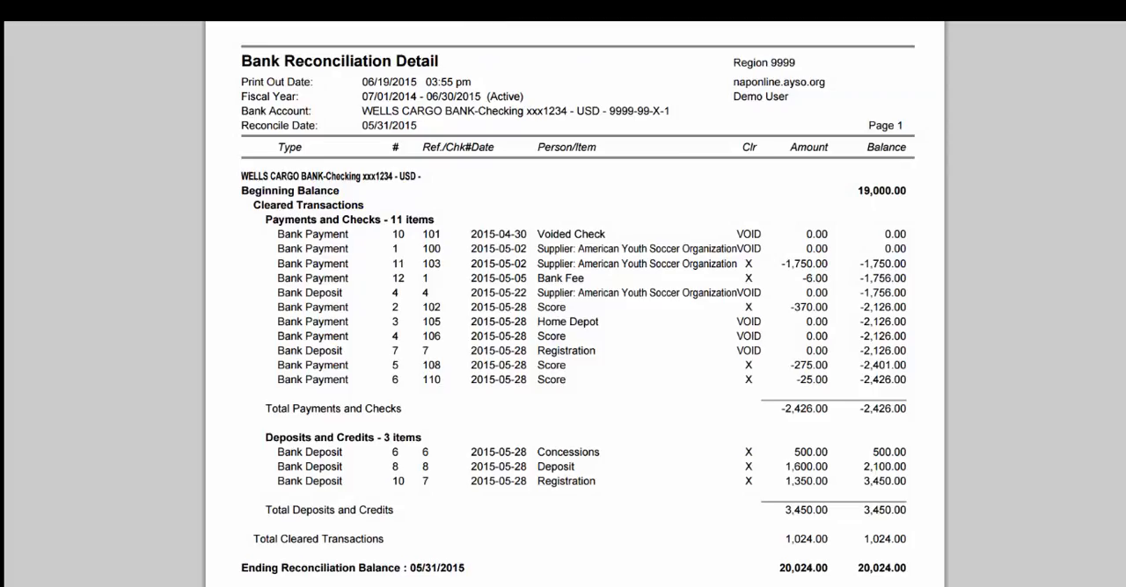